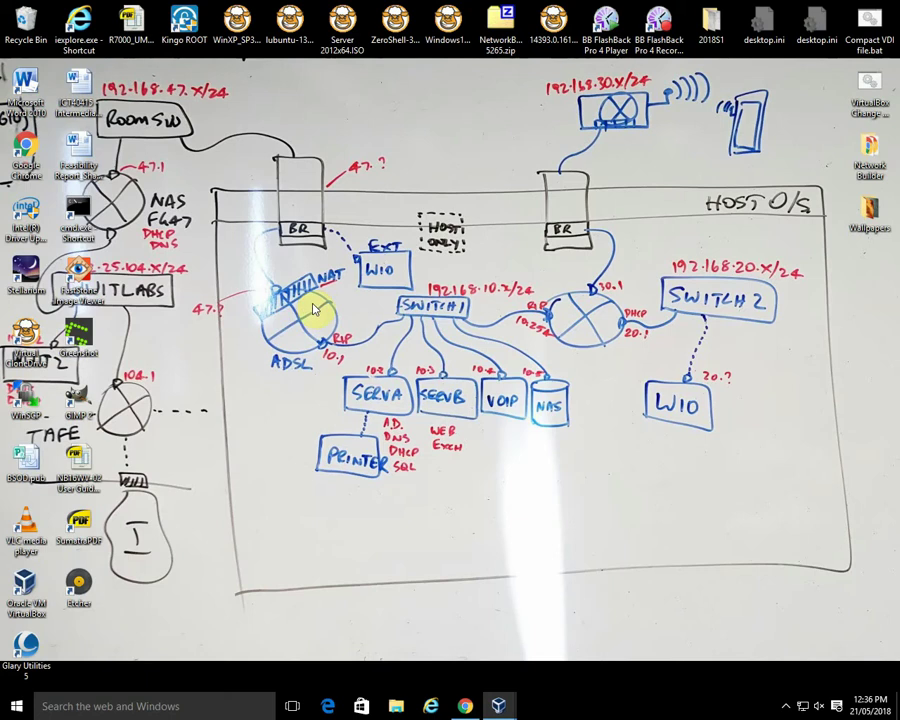
Switch to the Win10 virtual machine, check its IP settings with ipconfig in a Command Prompt, and put both windows away.
mouse_move(498, 707)
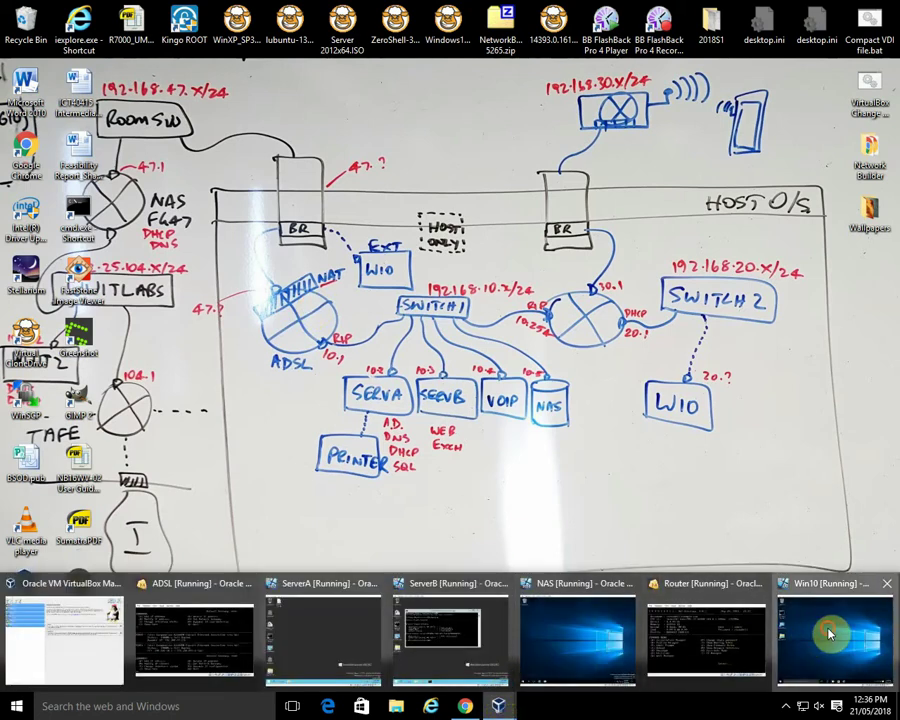
left_click(826, 680)
double_click(116, 190)
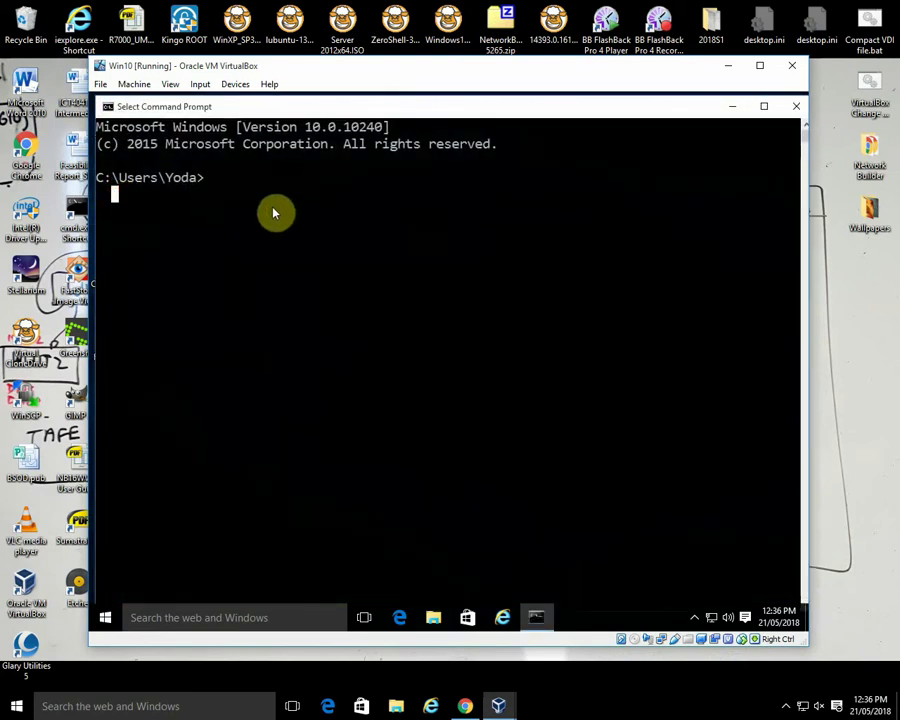
left_click(275, 213)
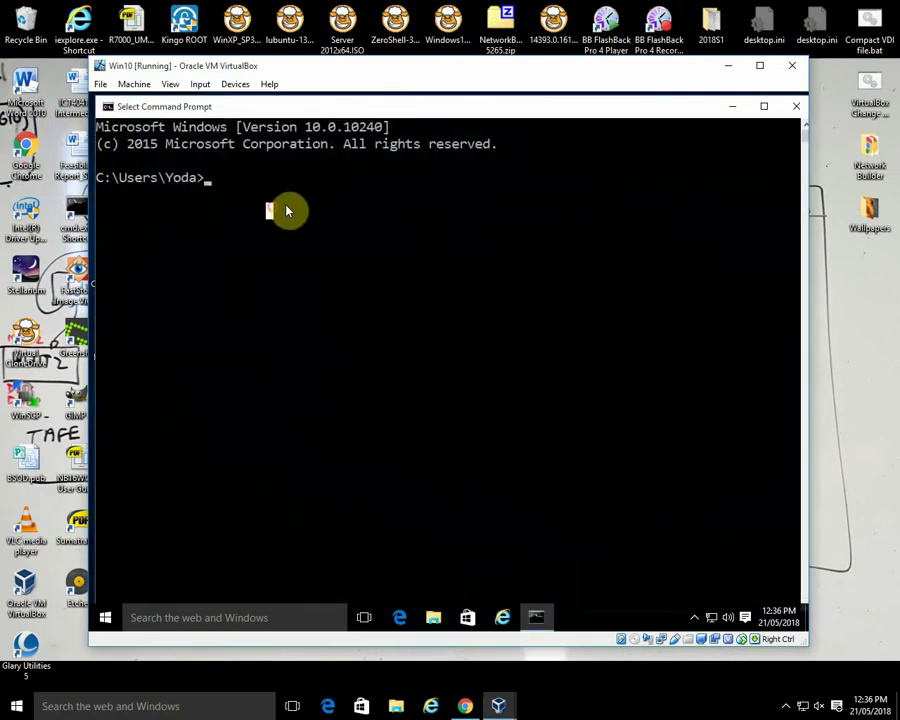
type("ipconfig")
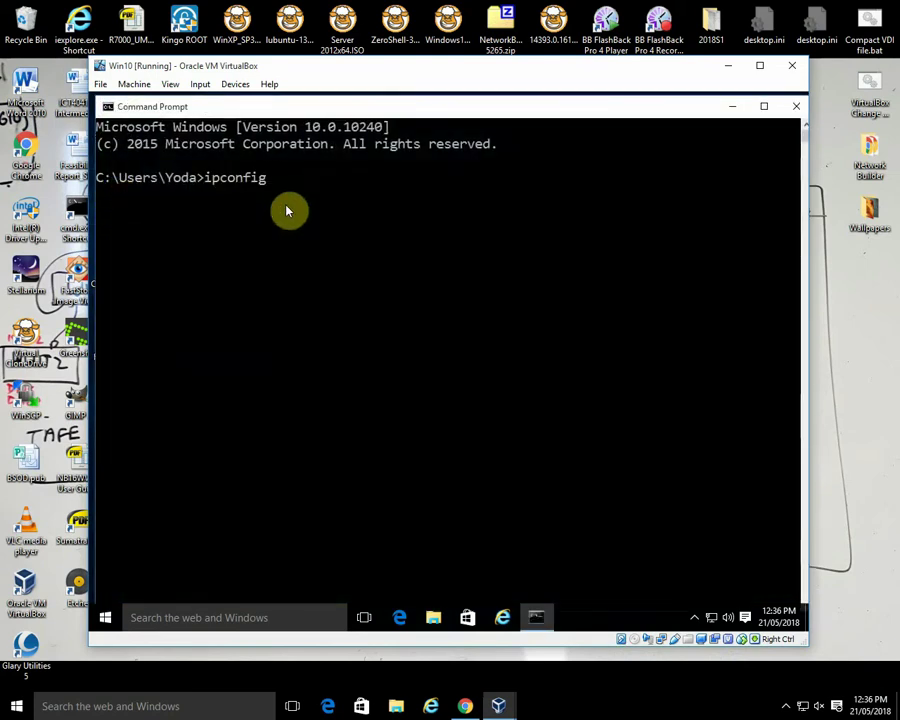
key("Return")
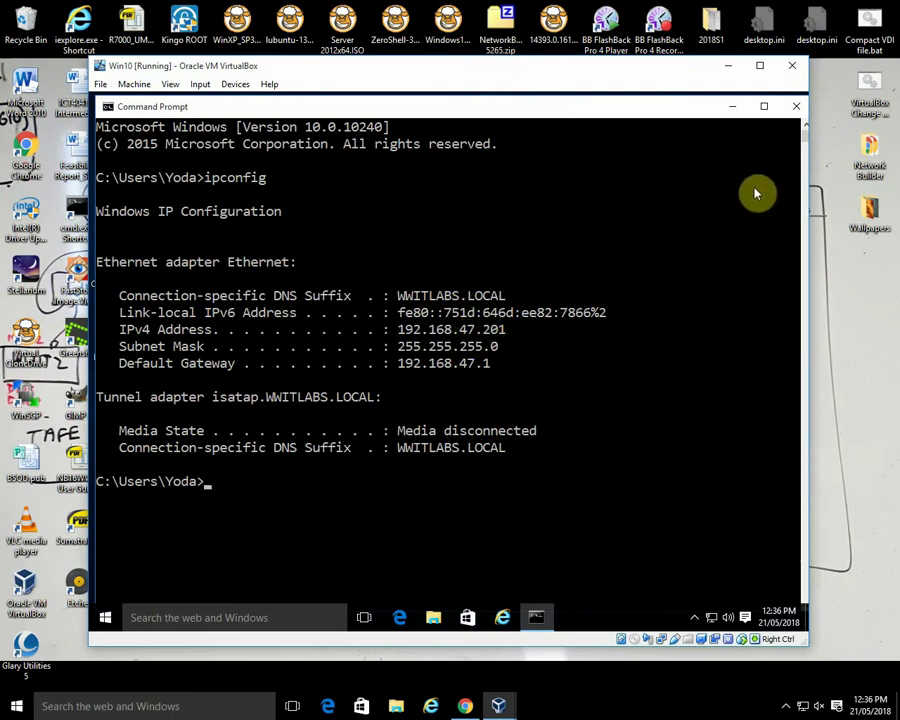
left_click(795, 107)
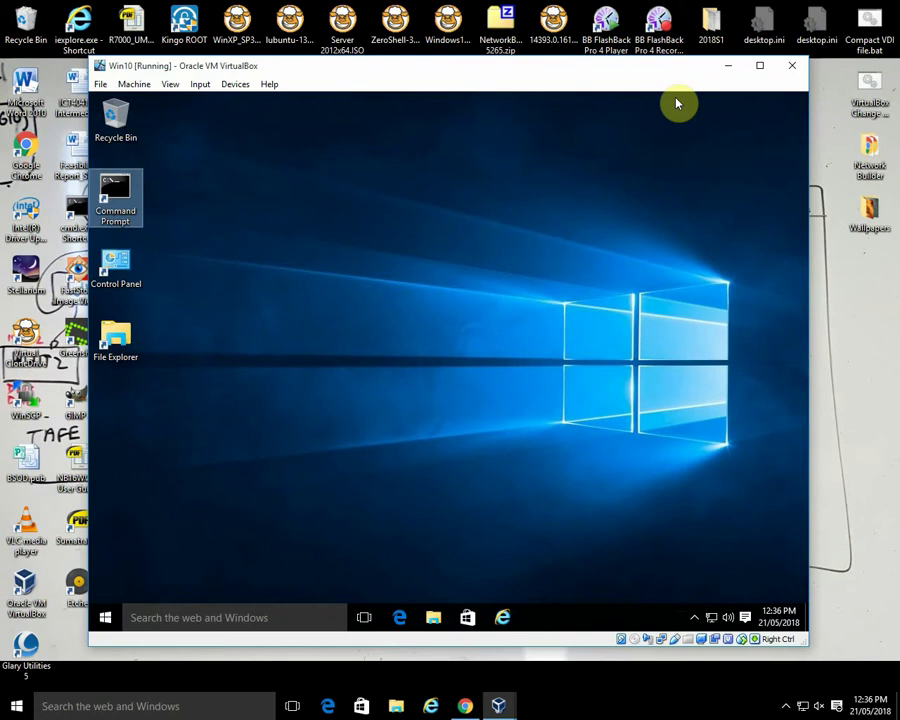
left_click(729, 66)
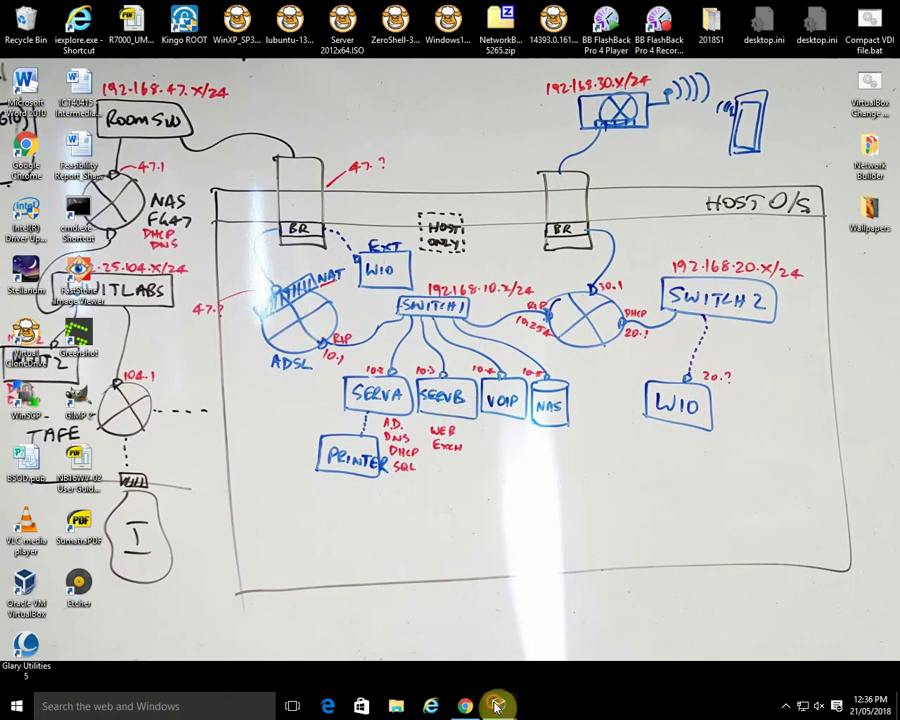
Check the ETH00 and ETH01 interface addresses on the ADSL virtual machine's console, then minimize its window.
mouse_move(498, 703)
left_click(209, 647)
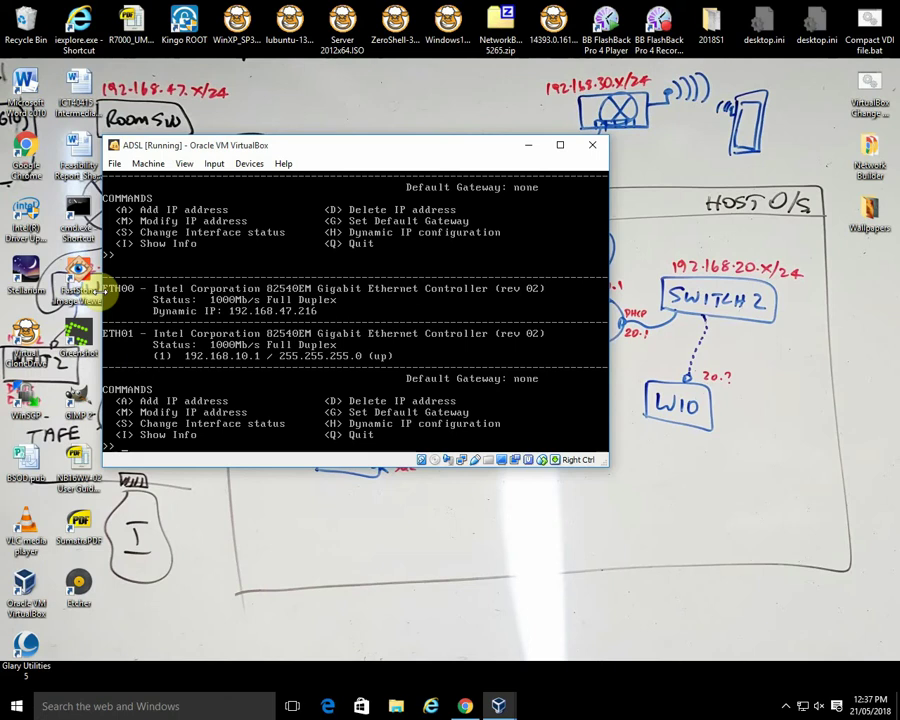
left_click(530, 145)
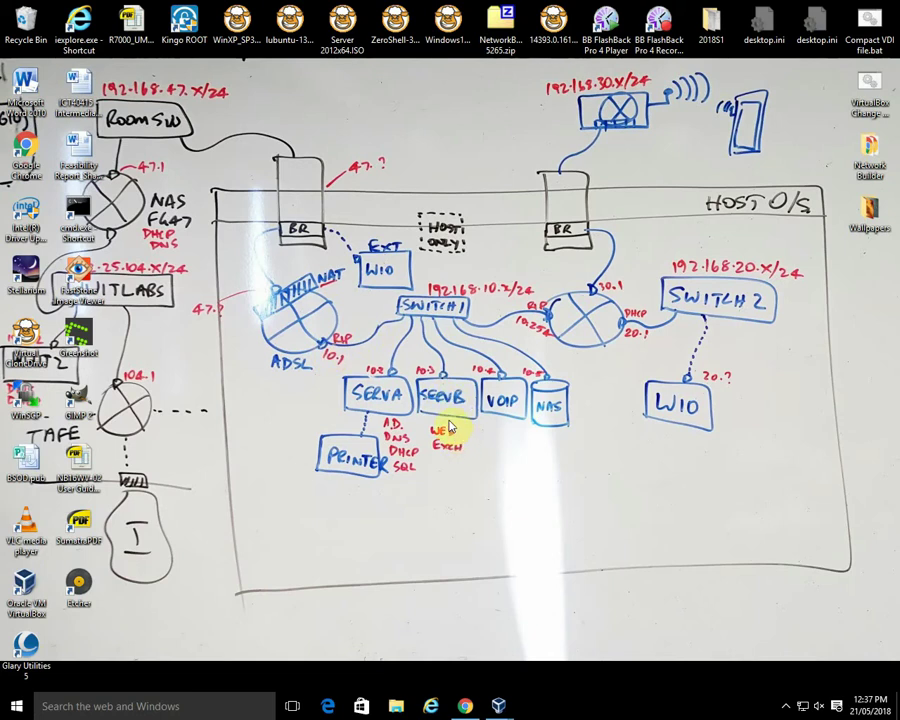
Switch to the ServerA virtual machine, open Internet Explorer and decline Google's offer to change the search settings.
mouse_move(496, 703)
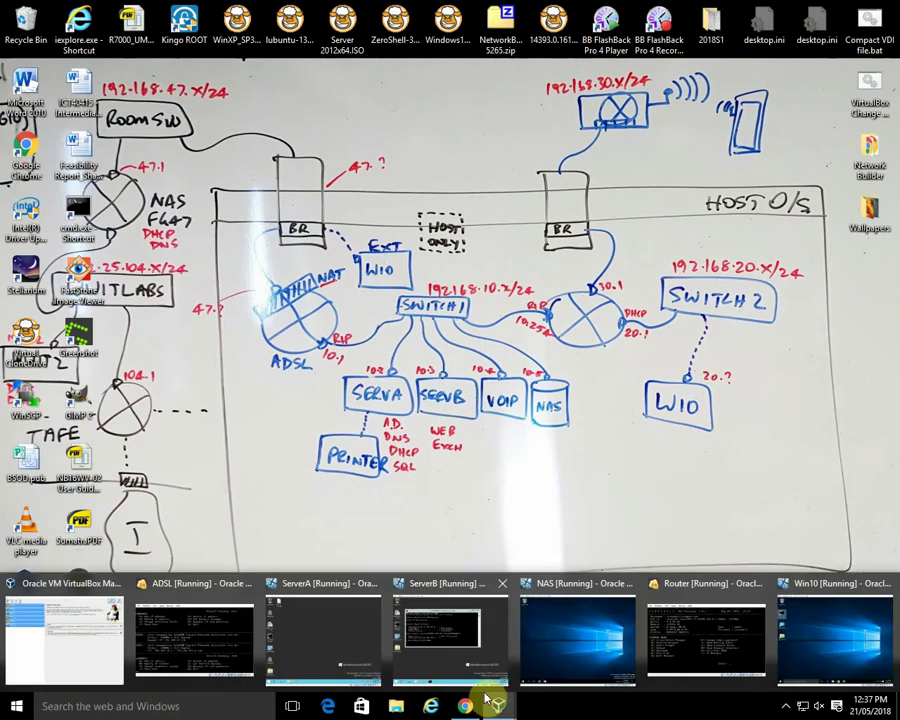
left_click(335, 645)
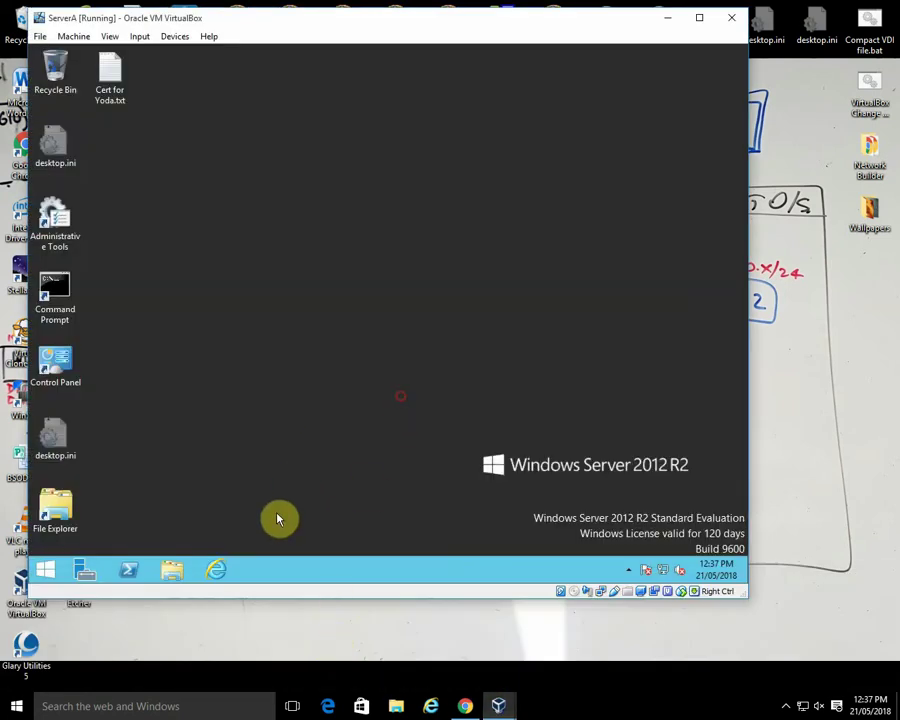
left_click(216, 570)
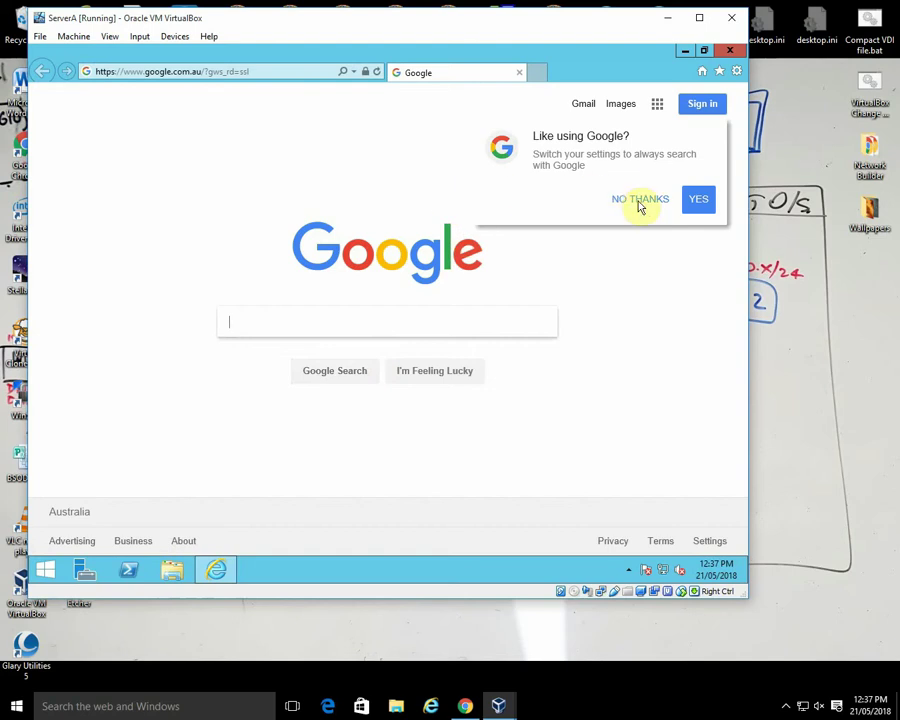
left_click(640, 200)
Load 192.168.10.1 in a new browser tab and continue to the website despite its security certificate problem.
left_click(537, 73)
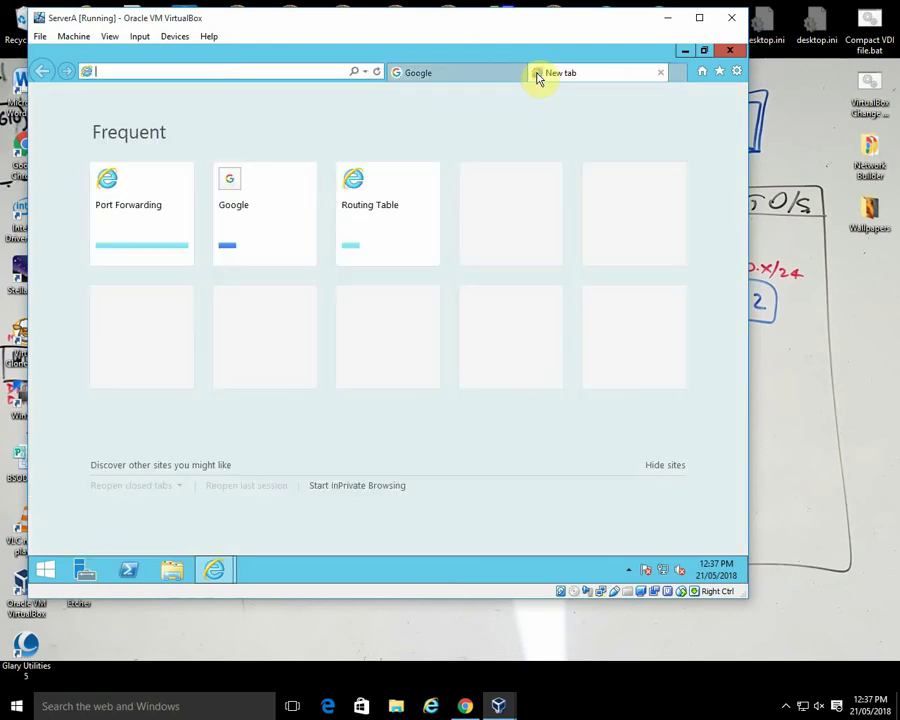
type("192")
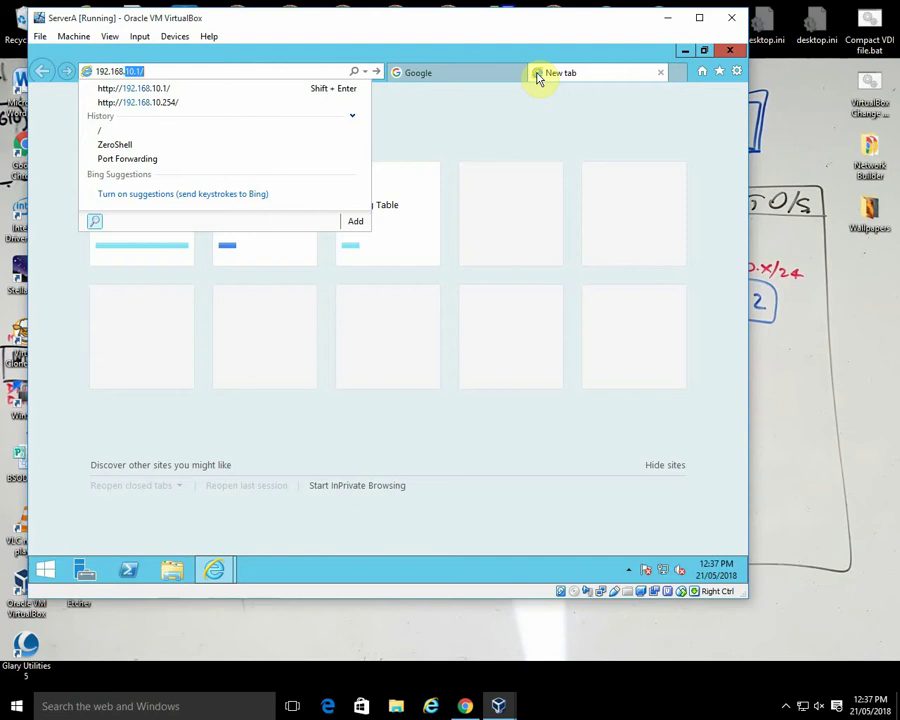
type(".168.10.1")
key("Return")
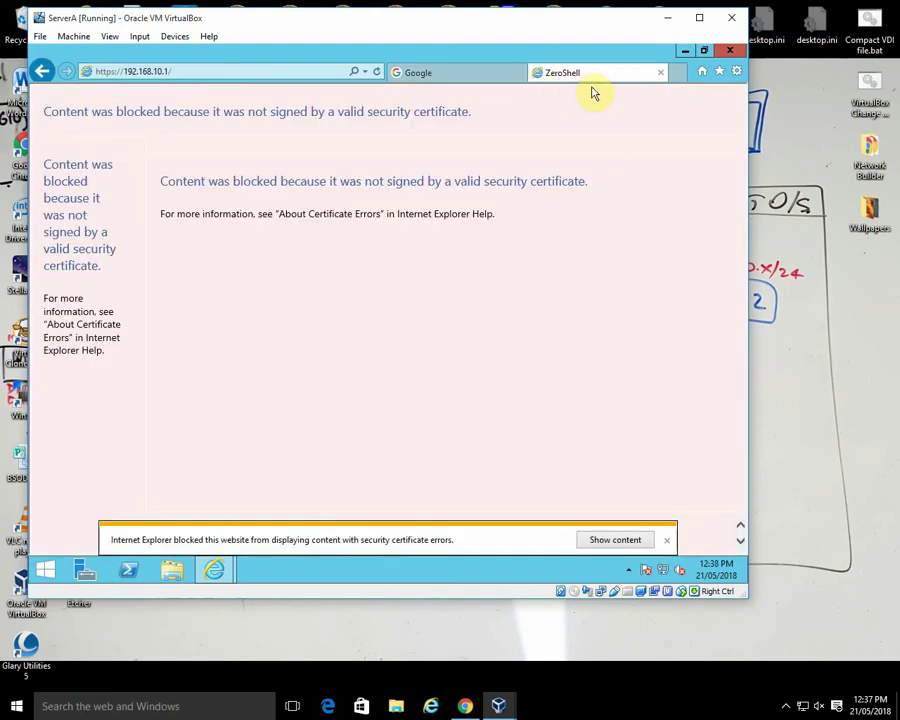
left_click(375, 71)
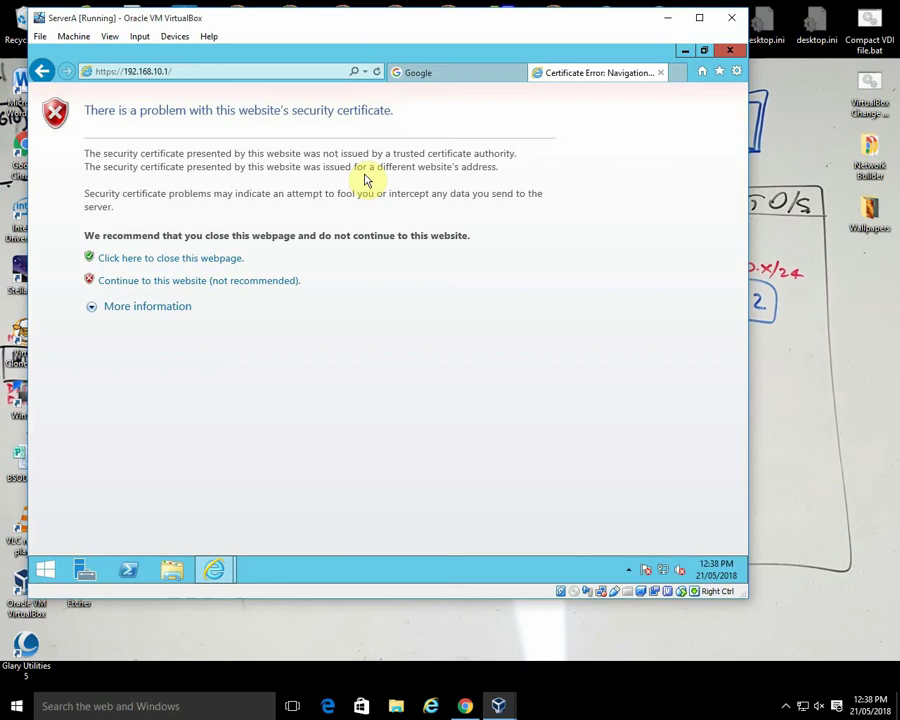
left_click(245, 284)
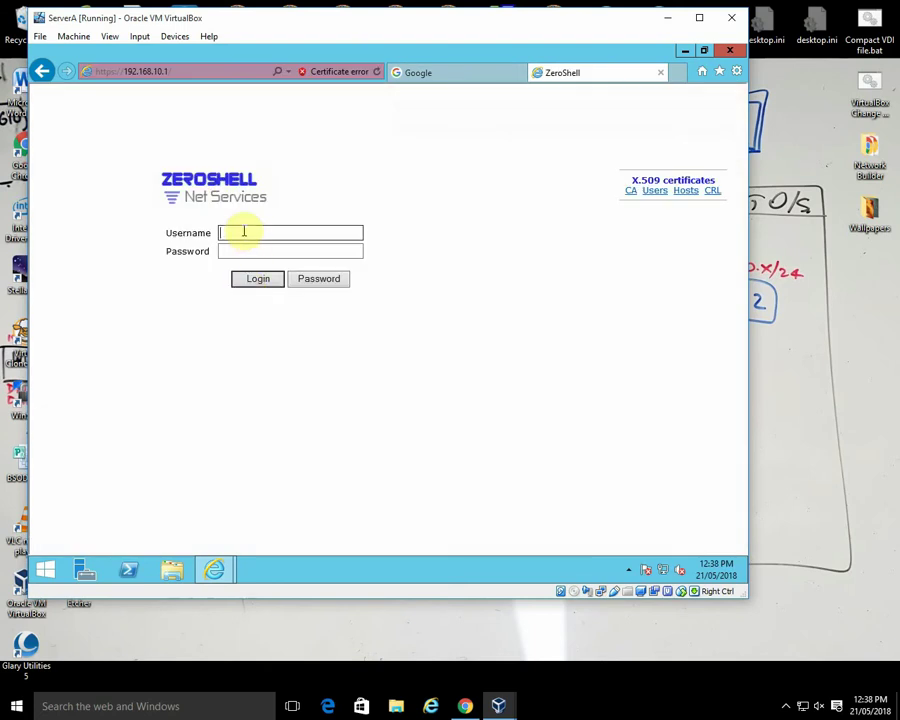
Log in to ZeroShell with the saved admin username.
left_click(242, 233)
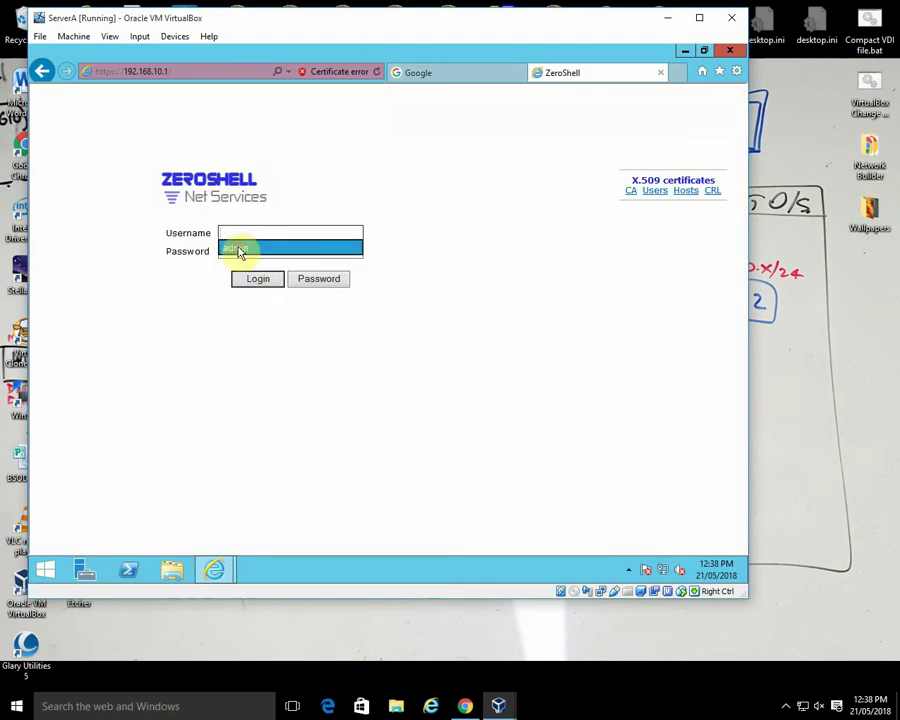
left_click(240, 249)
left_click(257, 278)
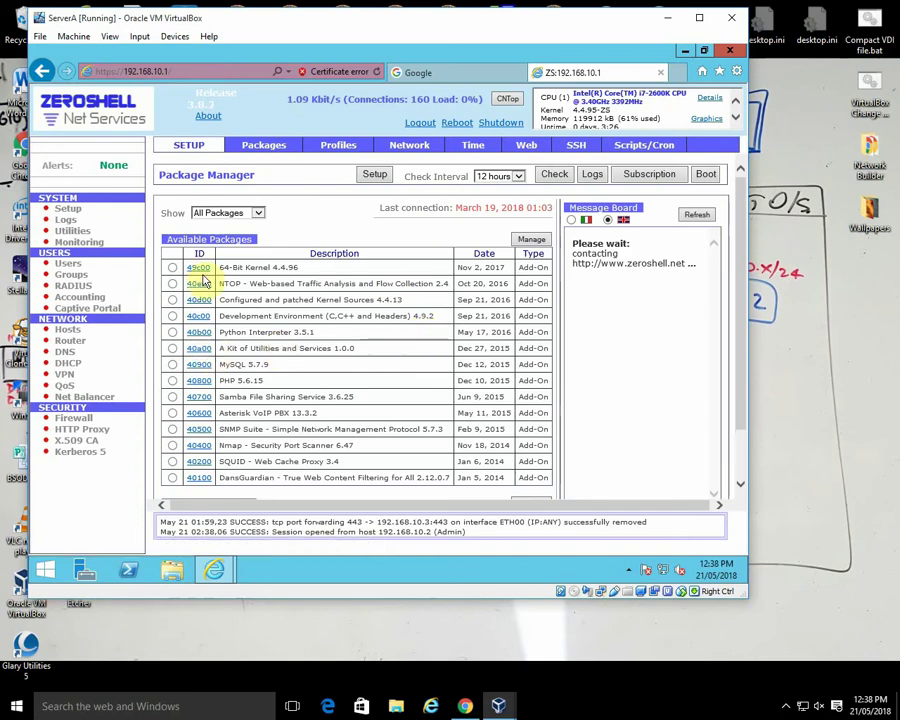
Open the router's Virtual Server settings for TCP/UDP port forwarding.
left_click(78, 342)
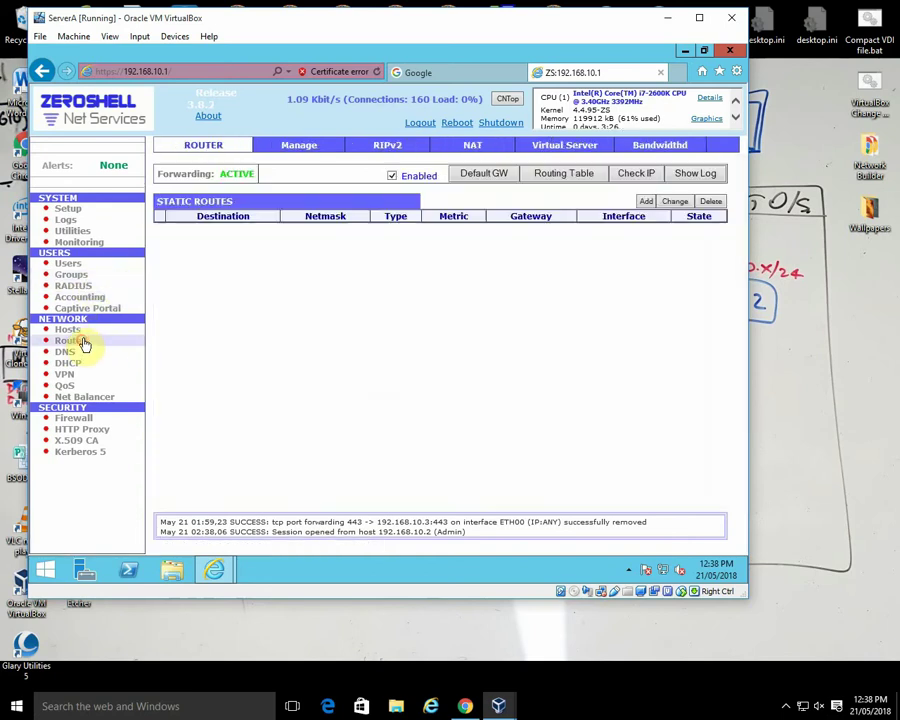
left_click(565, 149)
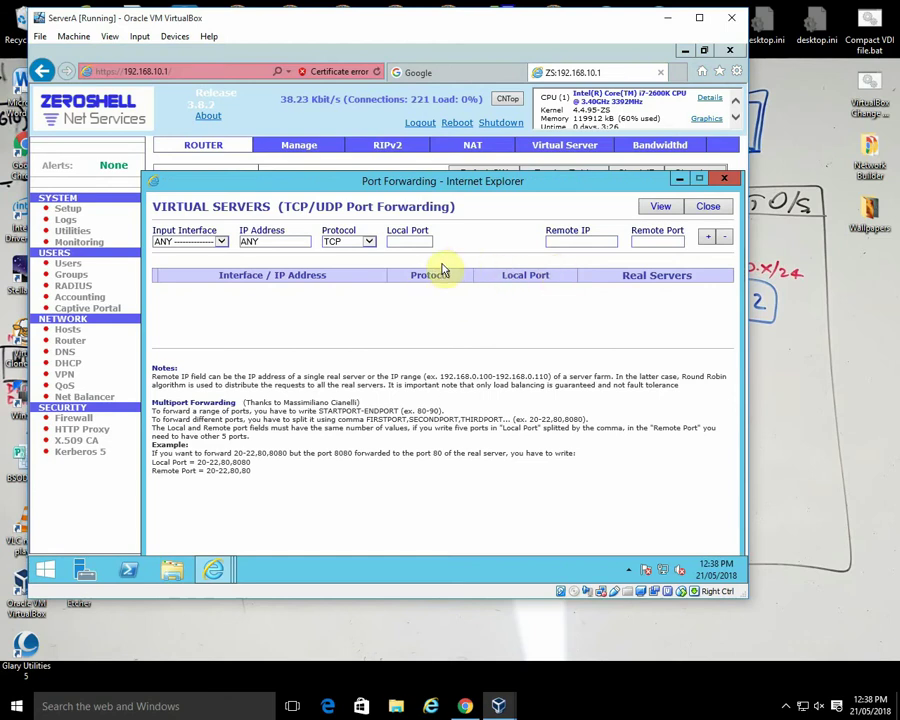
left_click_drag(348, 206, 452, 207)
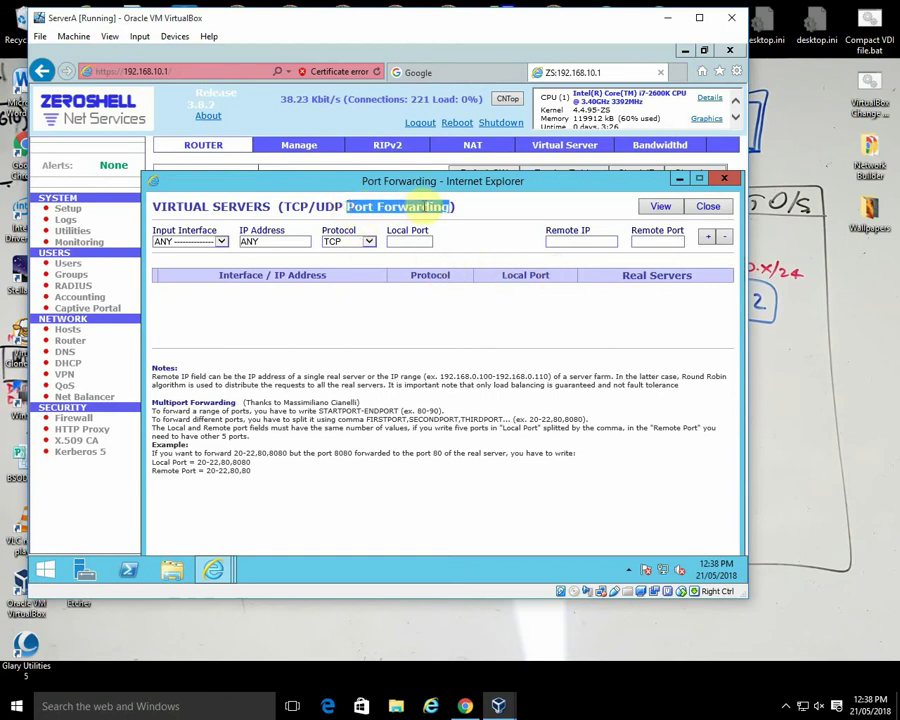
Add a TCP port forwarding rule on interface ETH00 from local port 443 to remote IP 192.168.10.3, remote port 443.
left_click(222, 244)
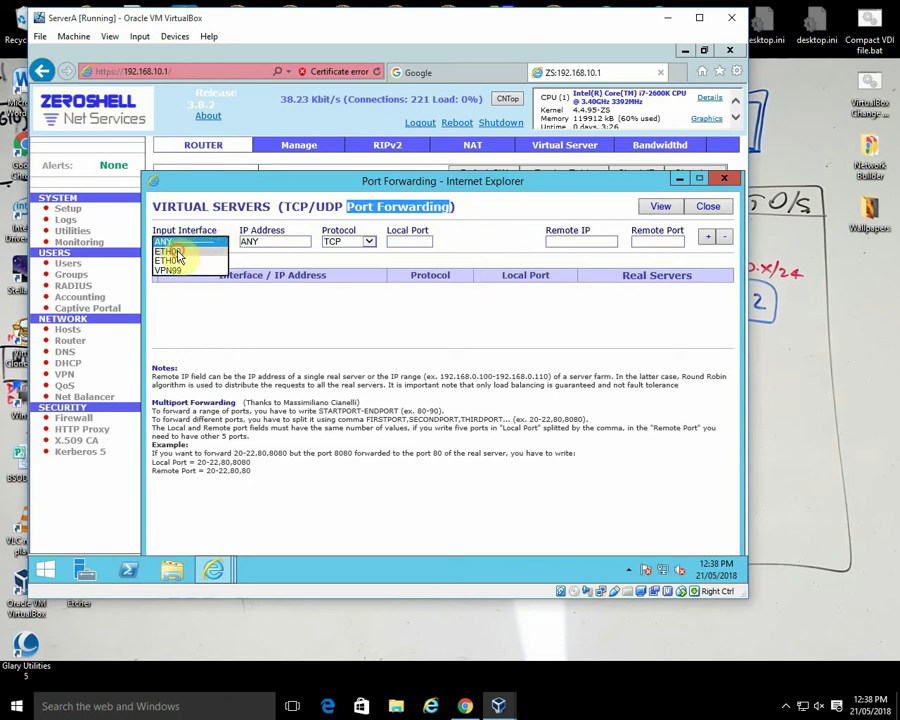
left_click(176, 253)
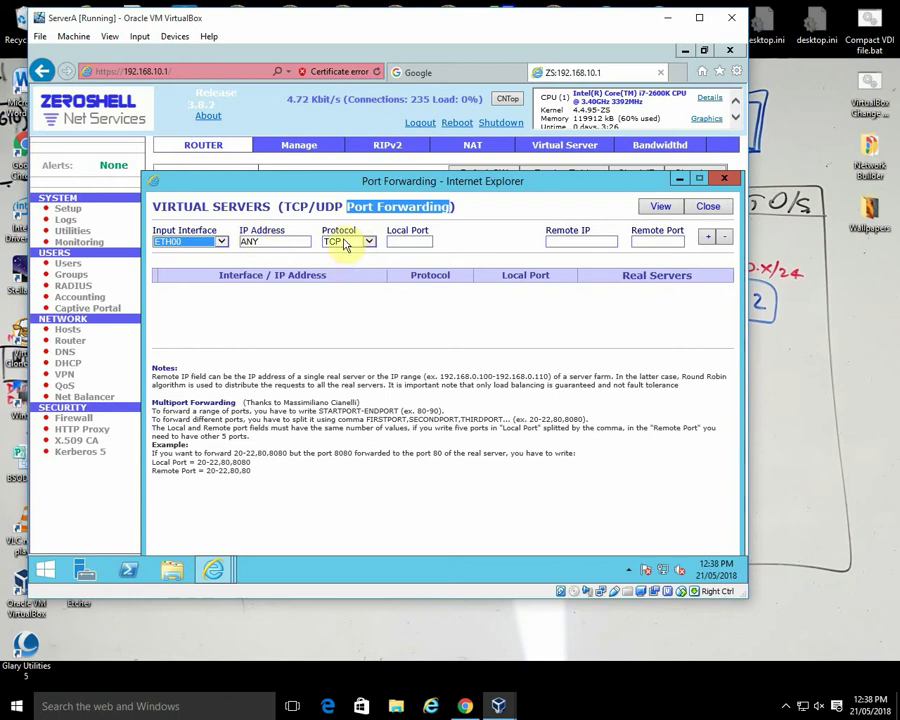
left_click(398, 241)
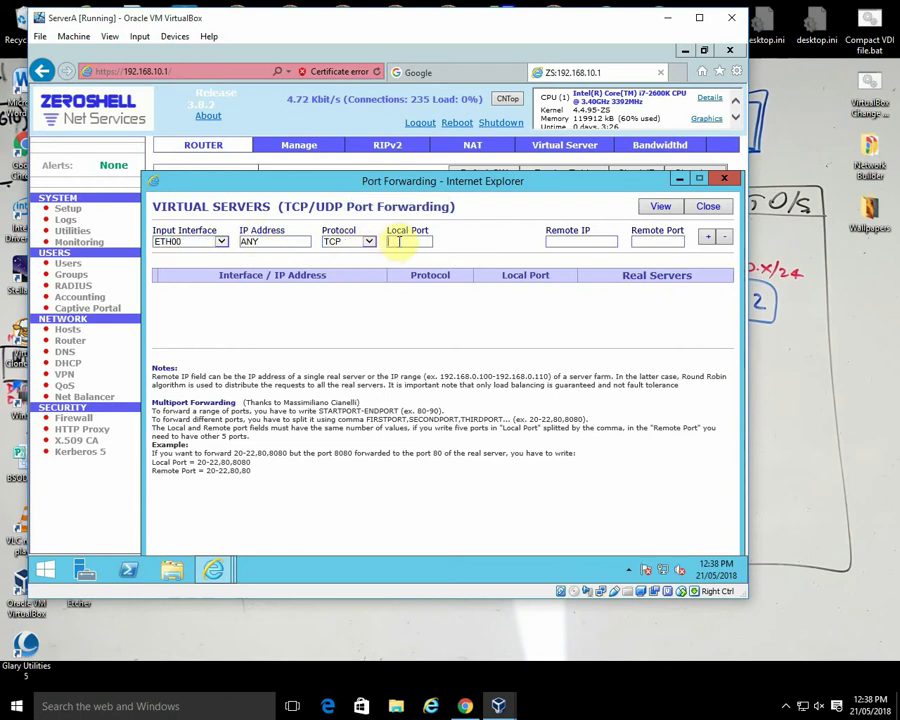
type("443")
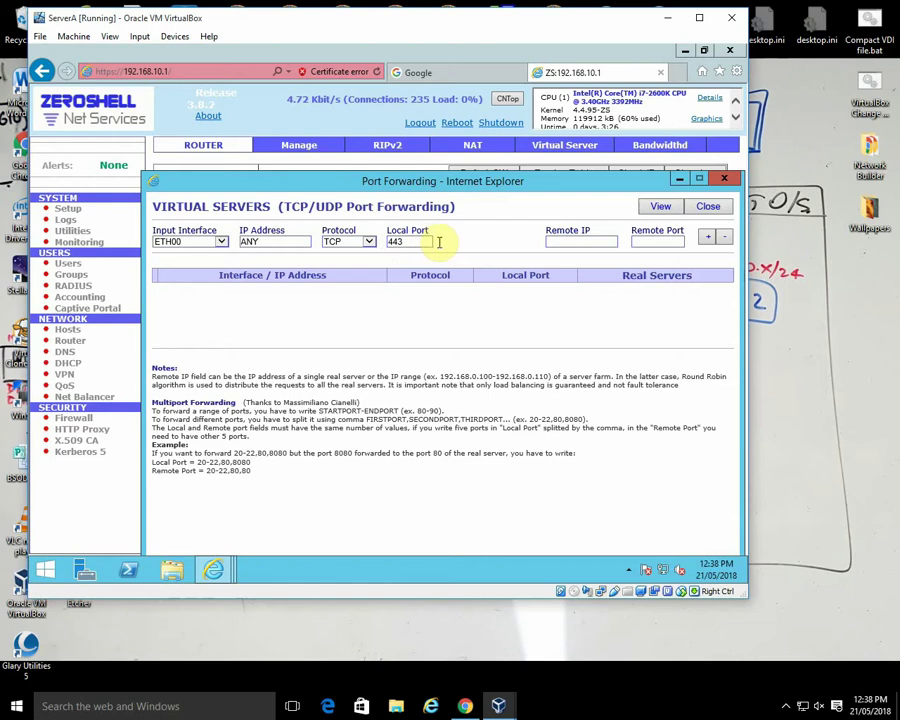
left_click(552, 241)
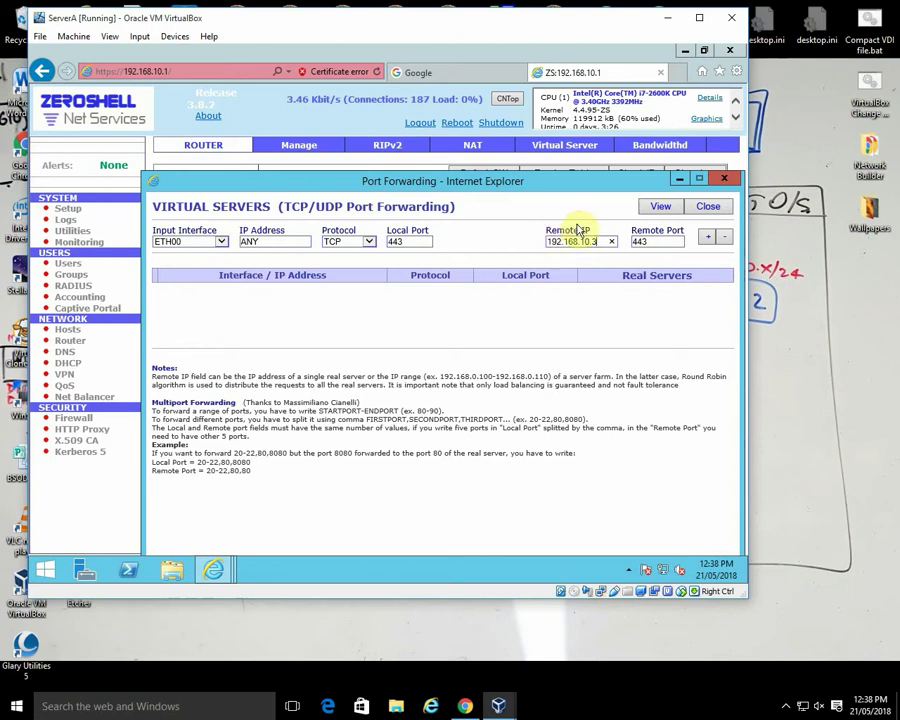
left_click(707, 240)
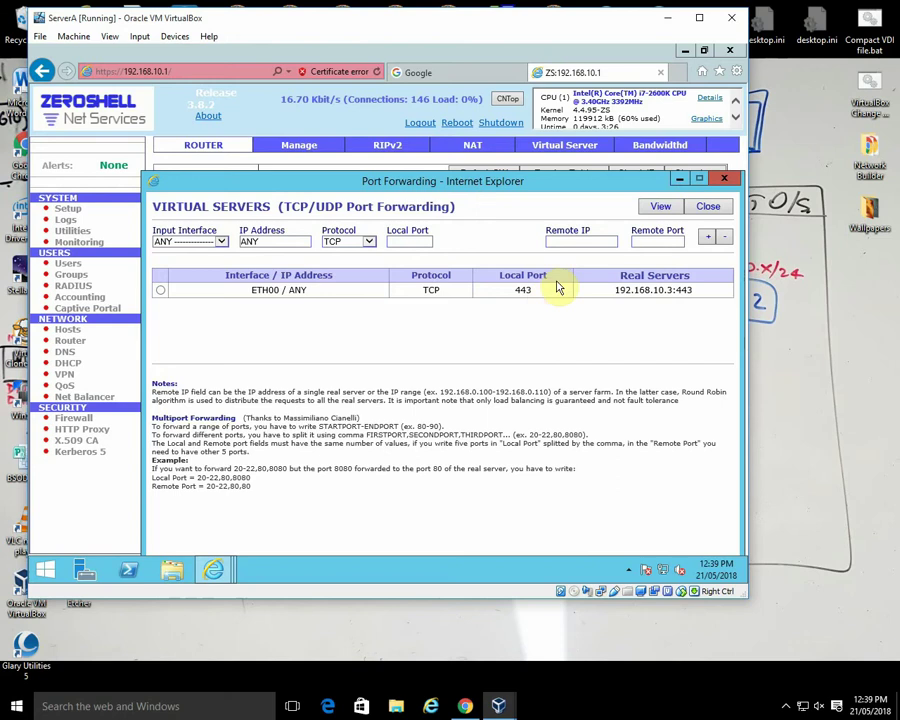
Switch to the Win10 virtual machine and open a new tab in Internet Explorer.
mouse_move(500, 706)
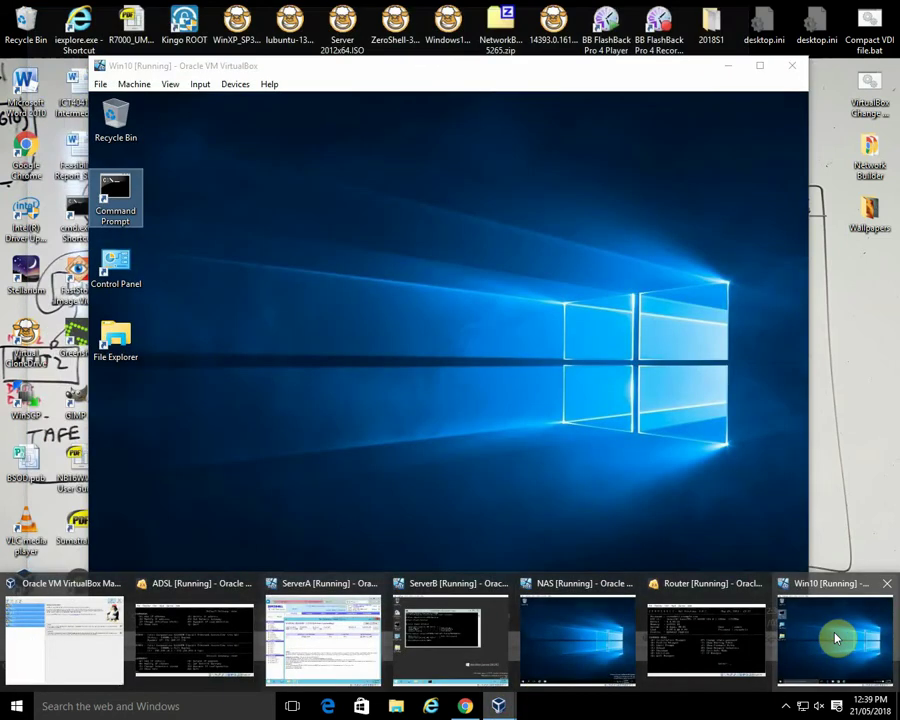
left_click(836, 638)
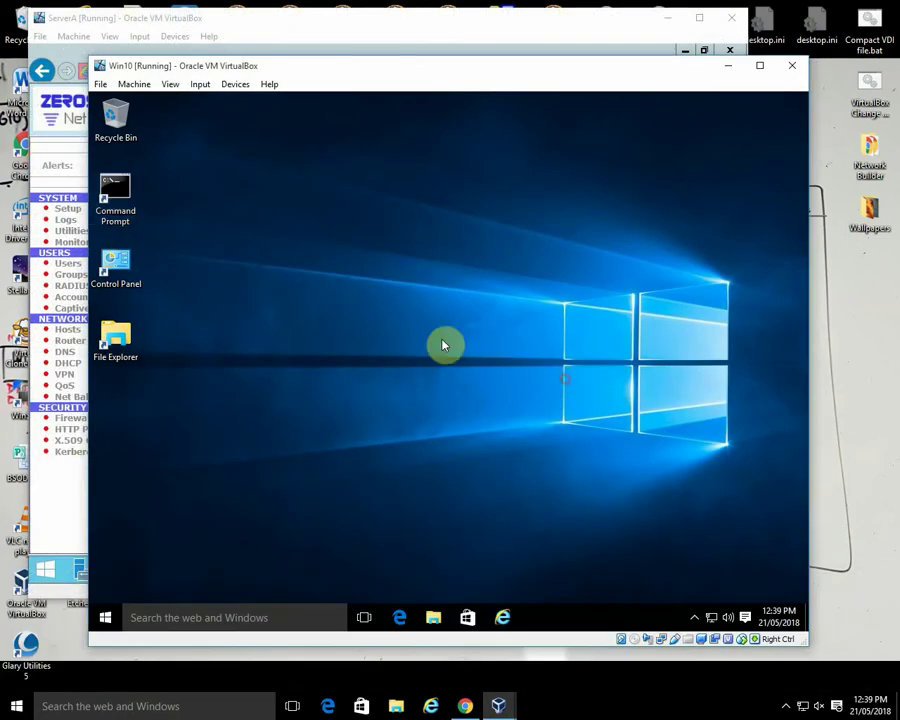
left_click(503, 617)
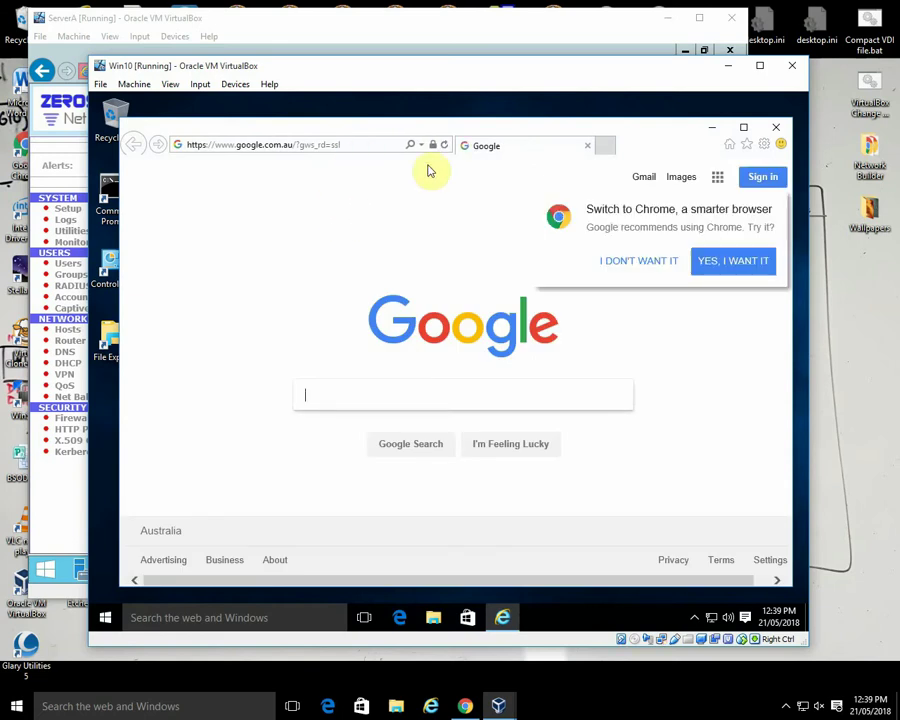
left_click(607, 148)
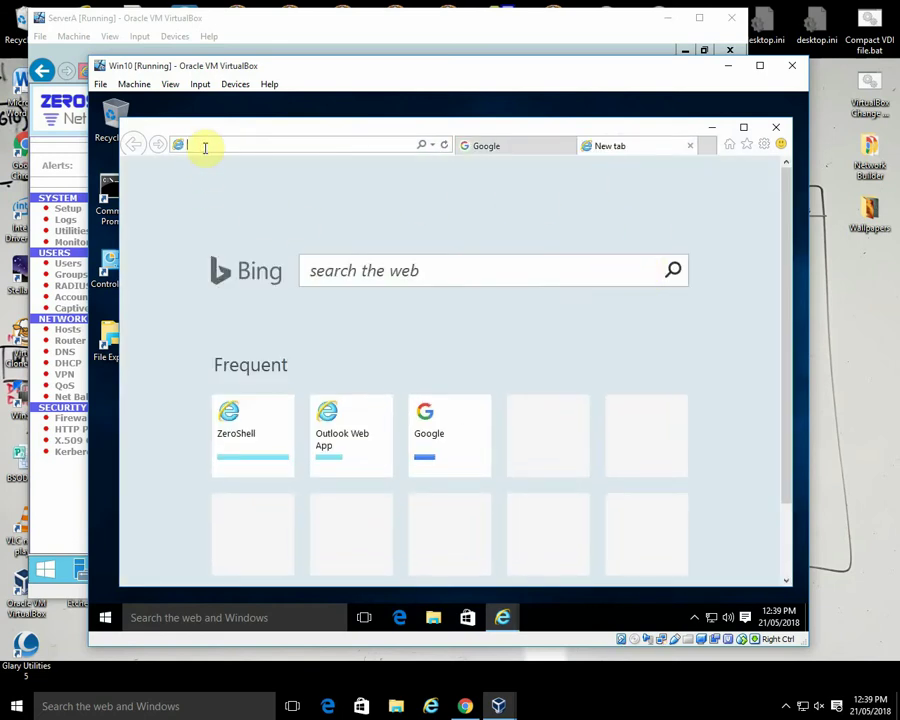
Load 192.168.47.216 in the new tab, checking the address against the ETH00 dynamic IP in the ADSL router's console.
type("192.")
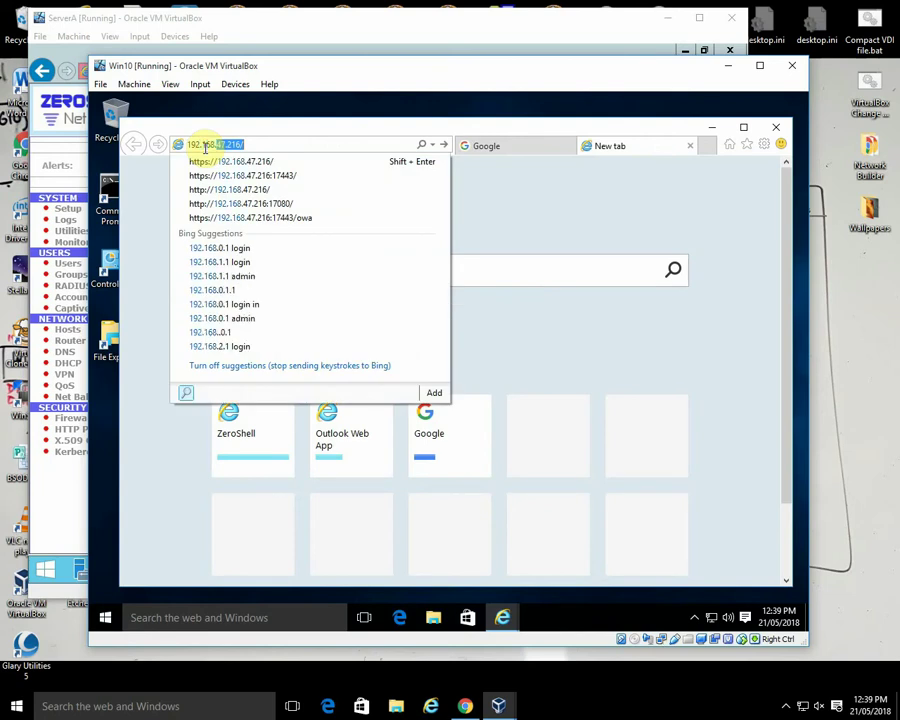
type("168.4")
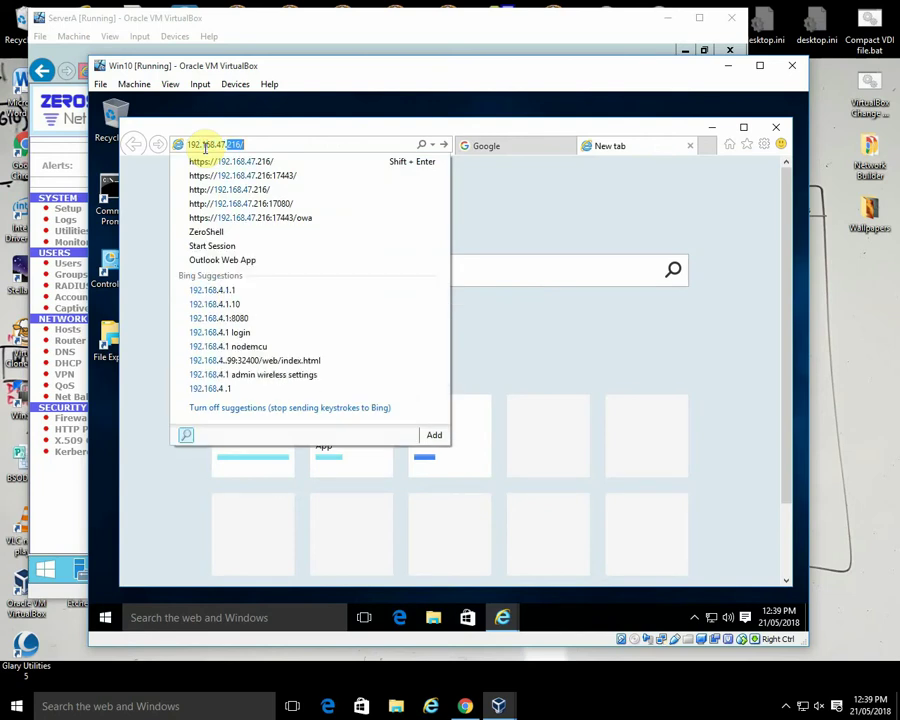
type("7.216")
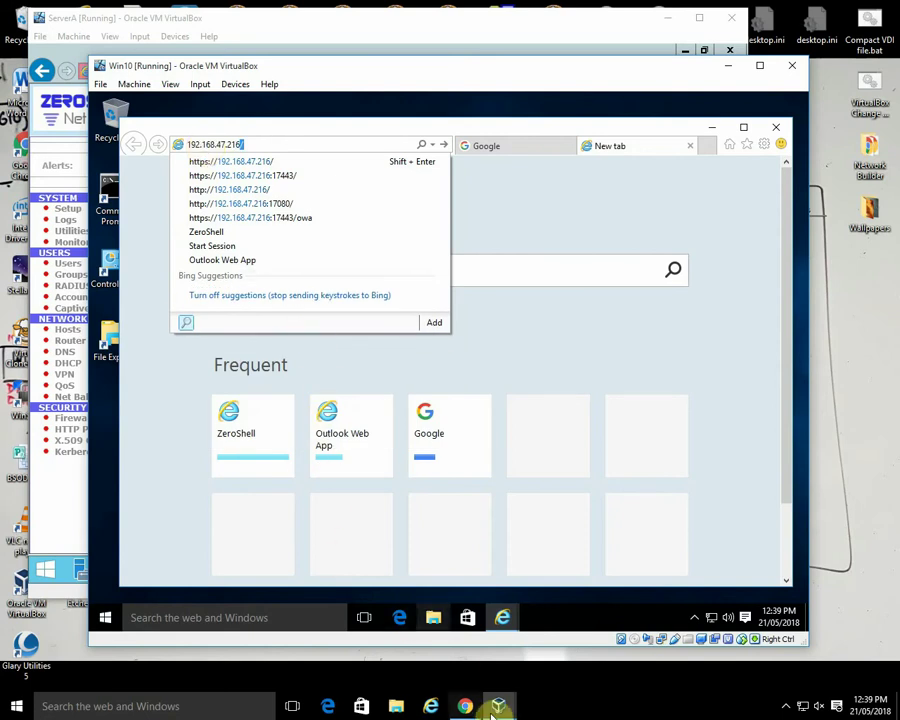
mouse_move(497, 708)
left_click(228, 643)
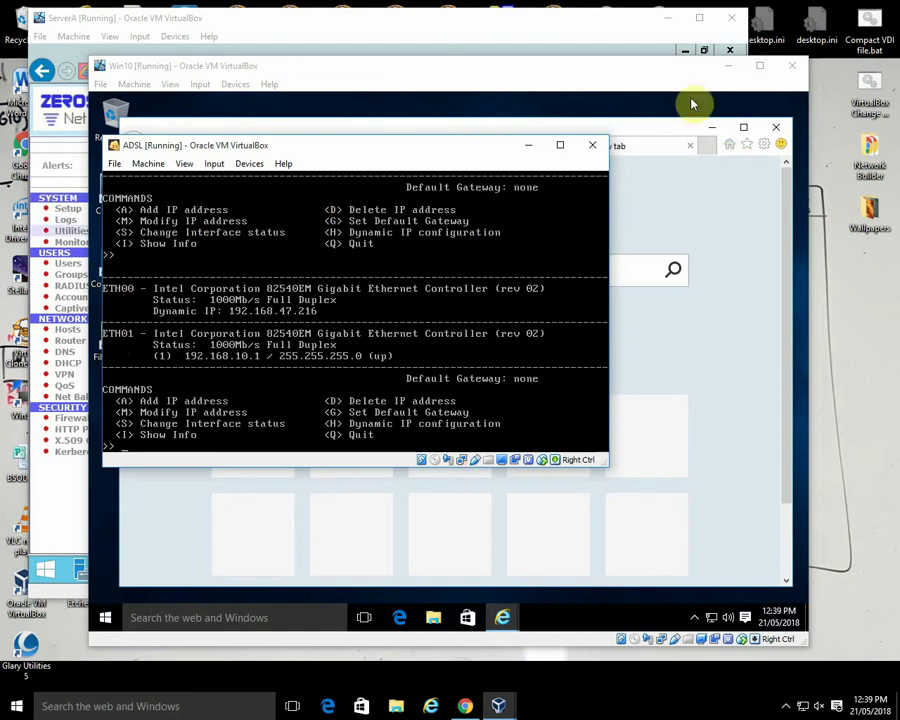
left_click(531, 146)
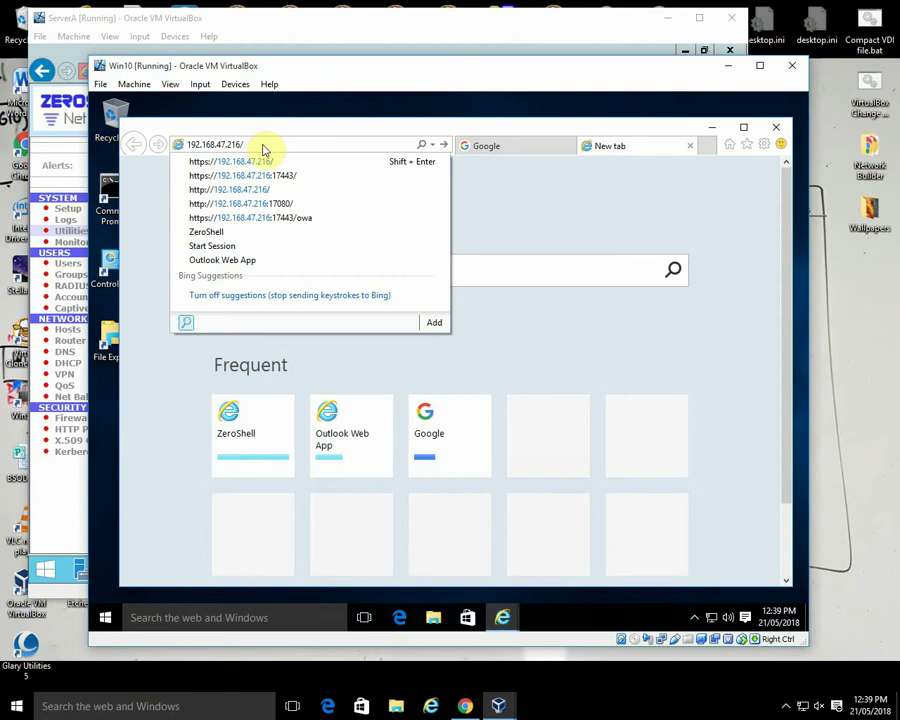
key("Return")
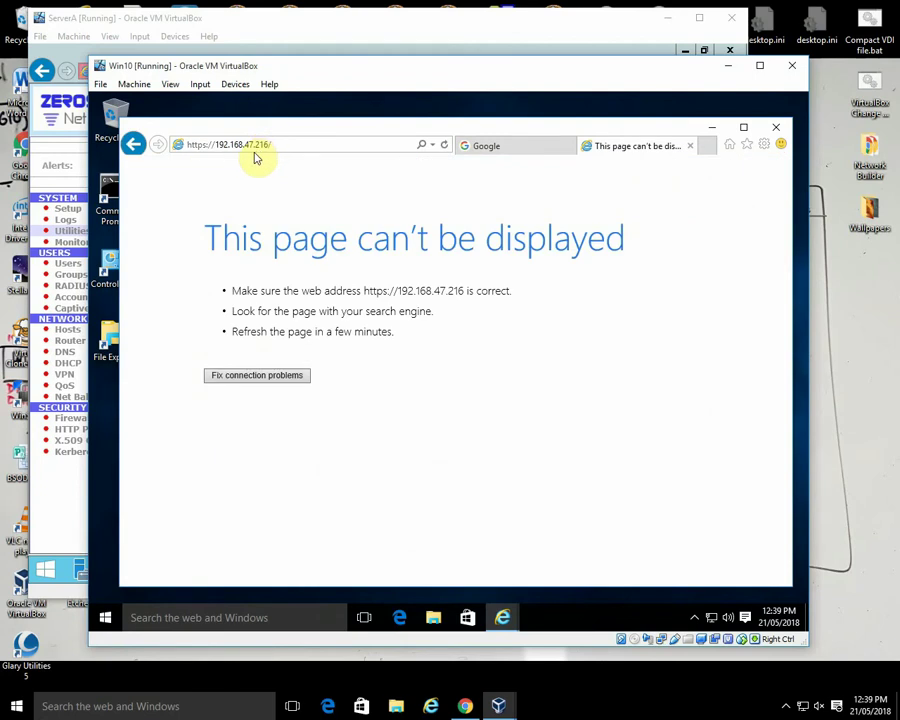
left_click(274, 145)
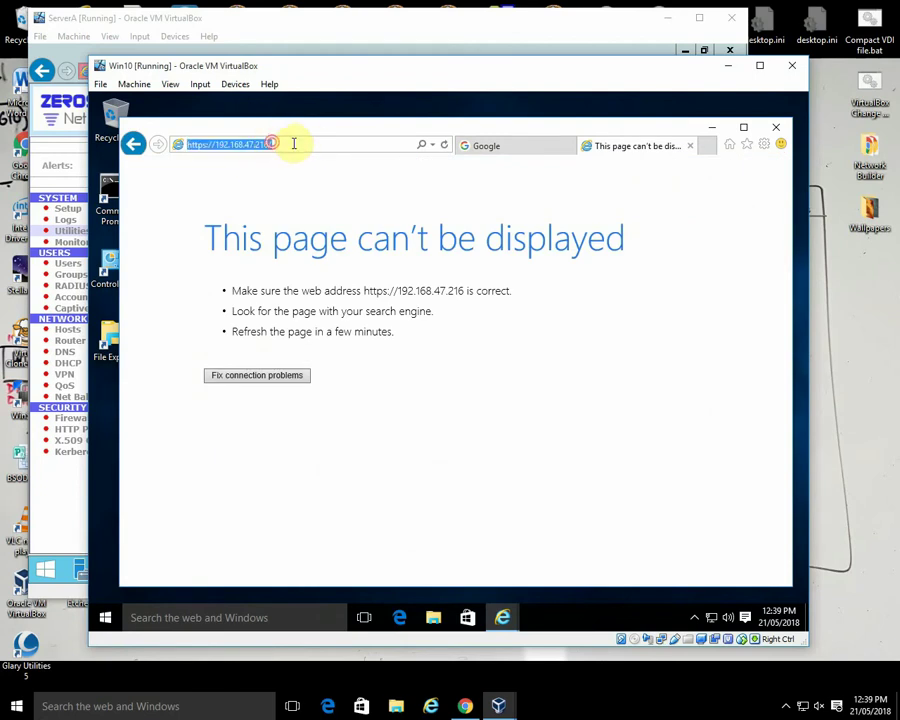
left_click(306, 140)
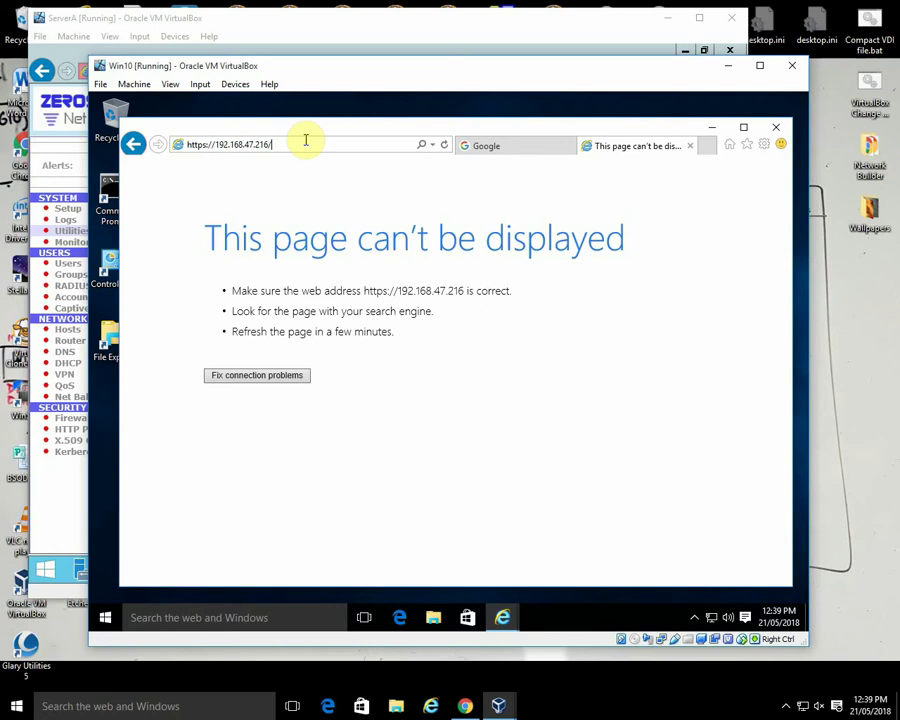
key("BackSpace")
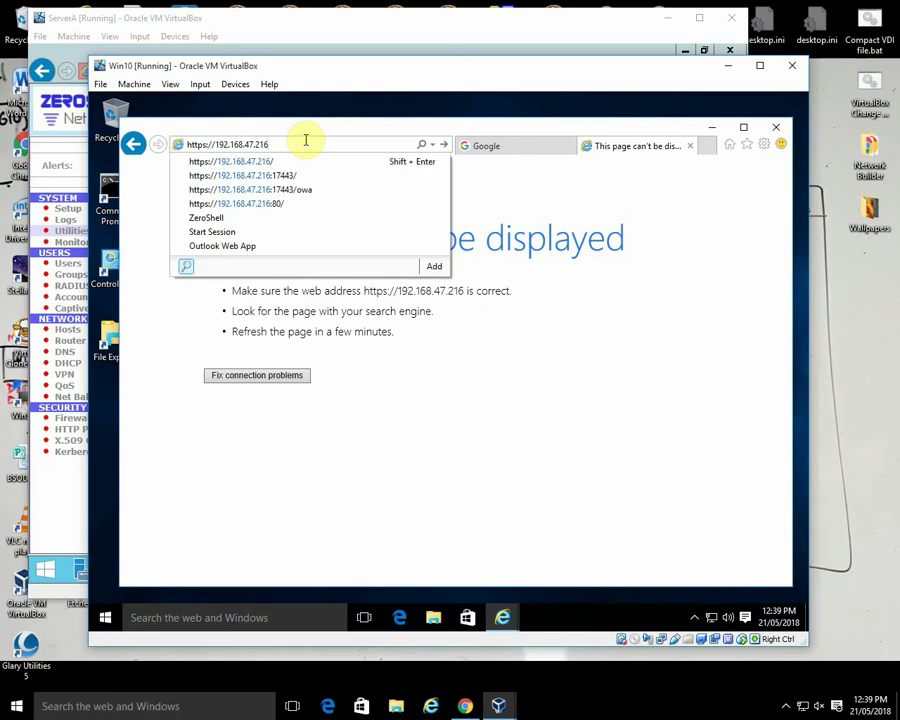
type(":443")
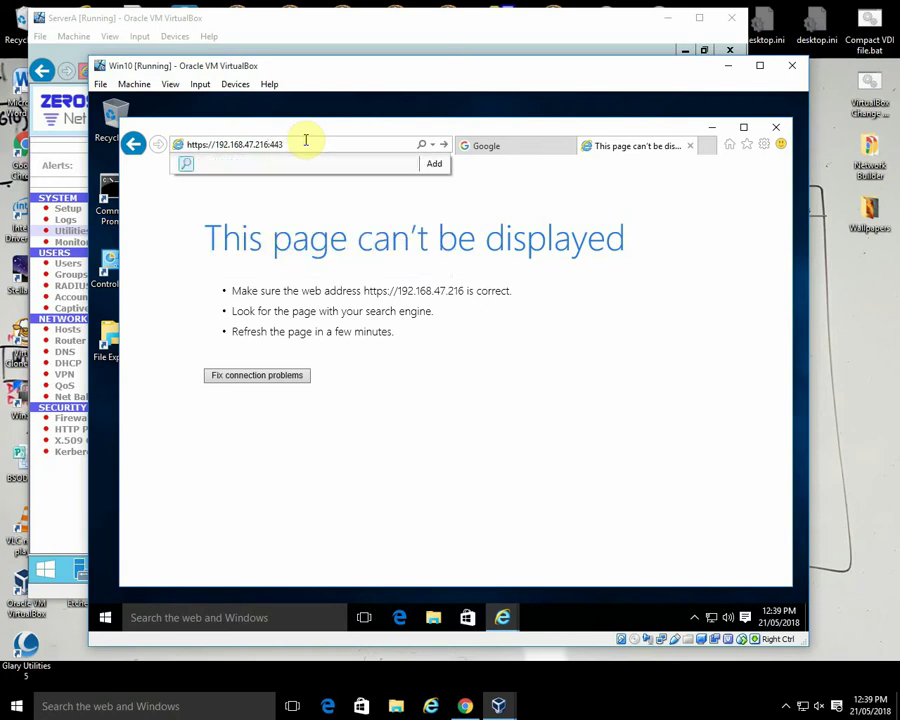
key("Return")
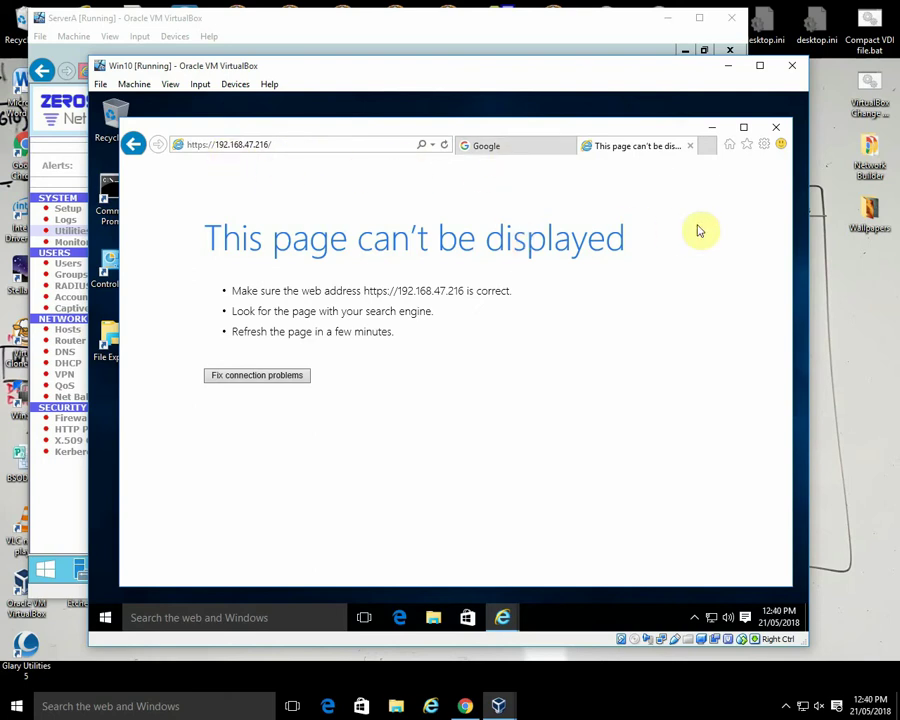
Enable bypassing the proxy server for local addresses in Internet Explorer's LAN settings.
left_click(764, 145)
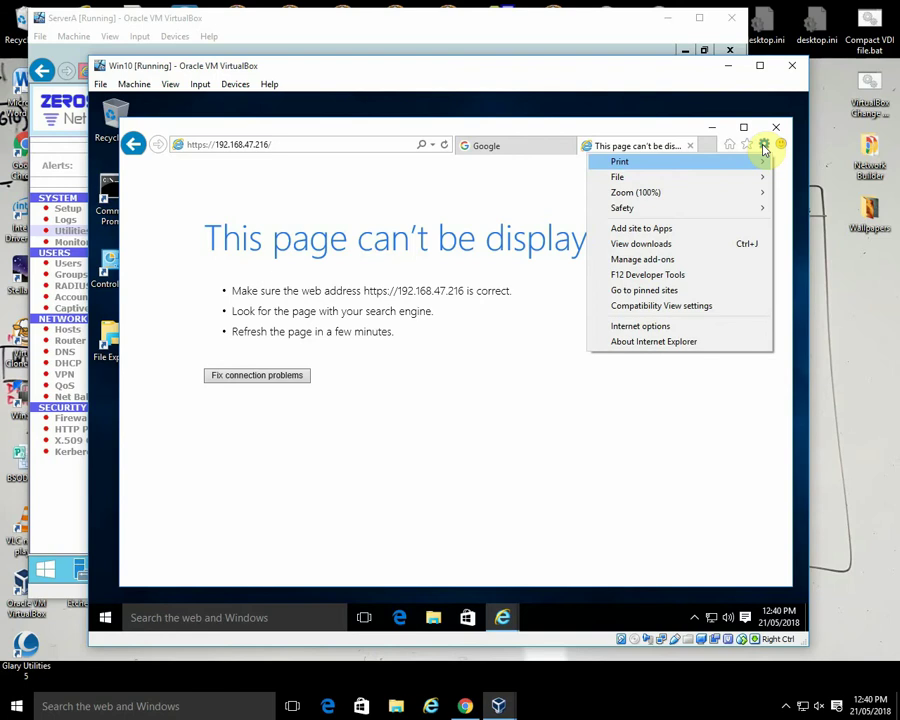
left_click(645, 327)
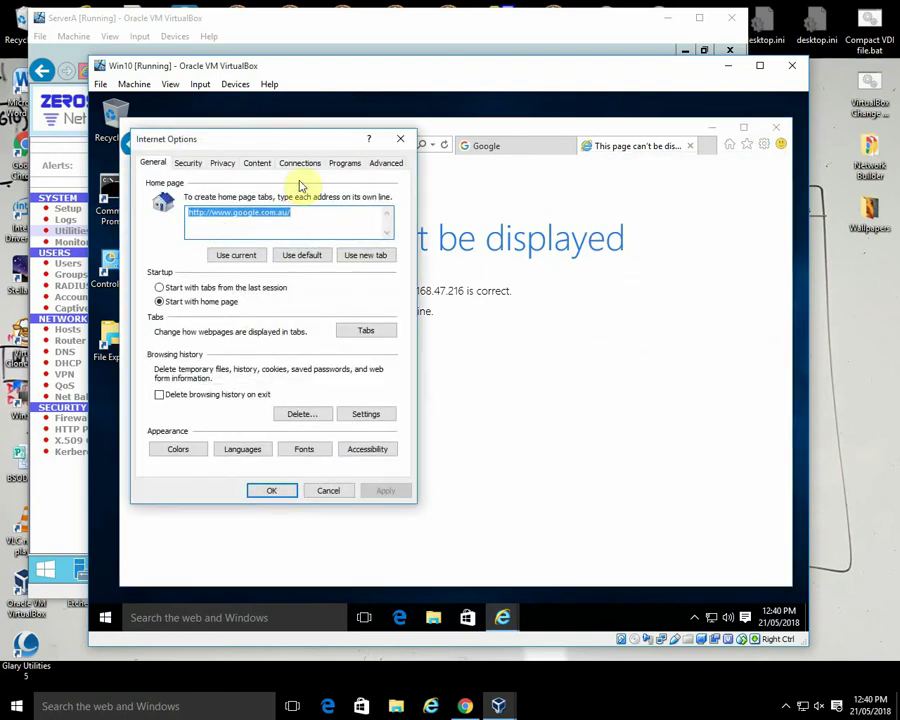
left_click(299, 164)
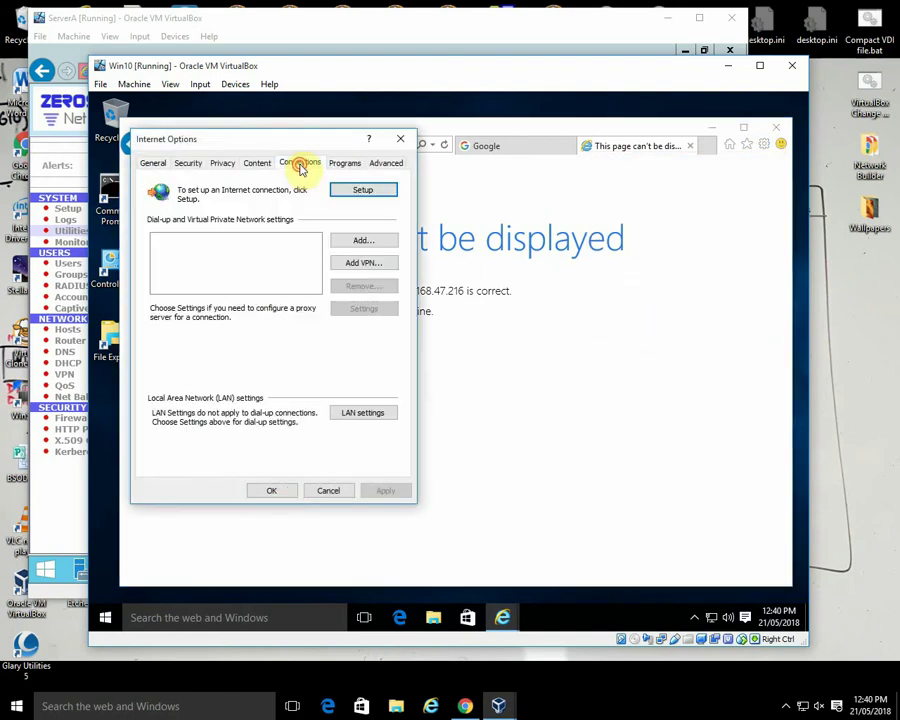
left_click(377, 420)
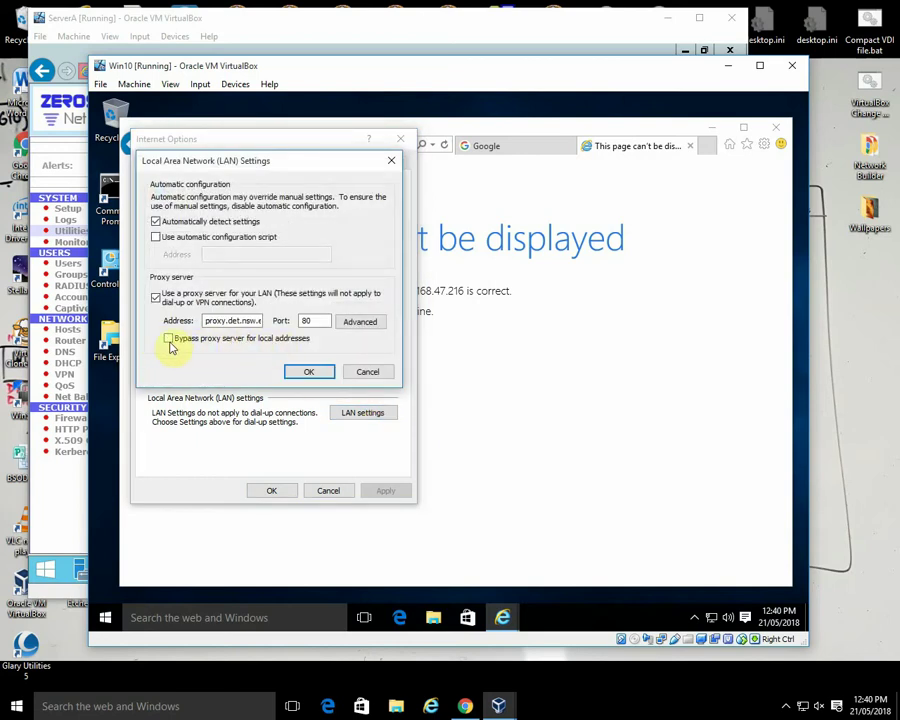
left_click(168, 339)
Add 192.* to the proxy exceptions in the advanced proxy settings and confirm the Internet Options changes.
left_click(356, 323)
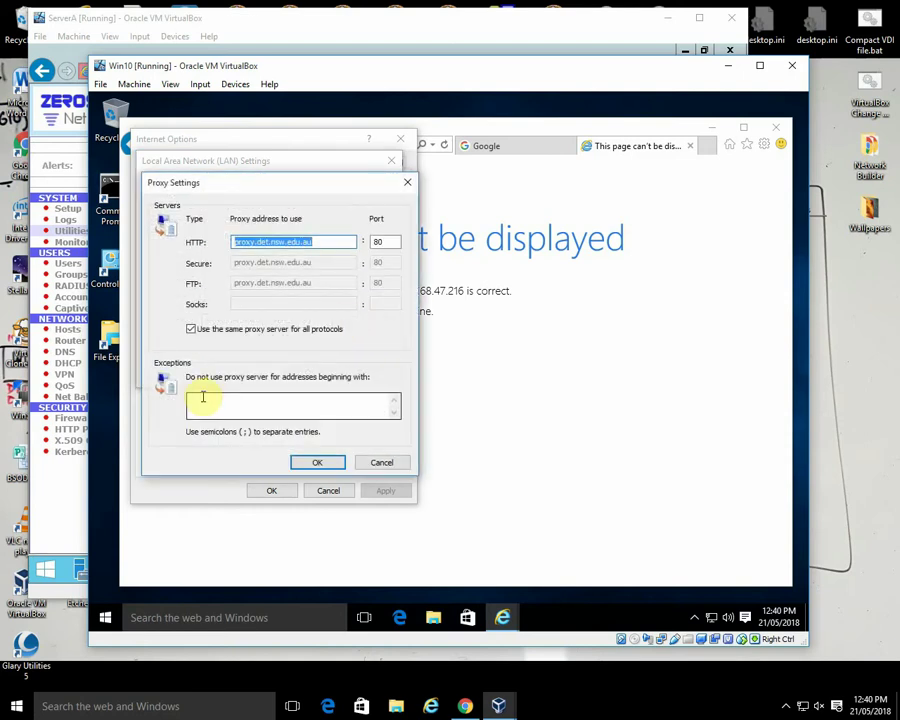
left_click(199, 398)
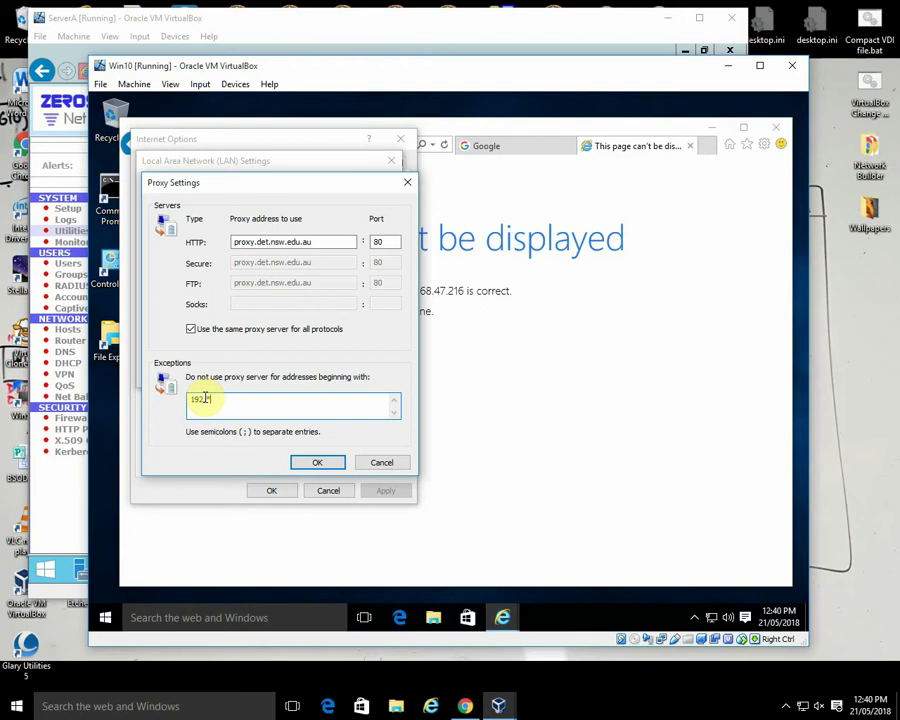
type("192.*")
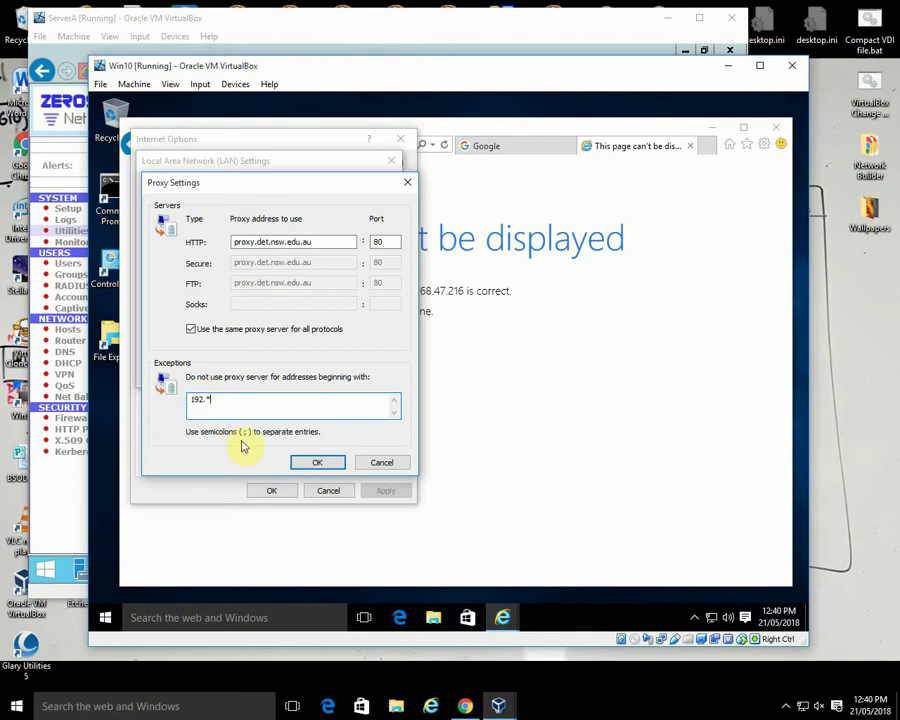
left_click(312, 463)
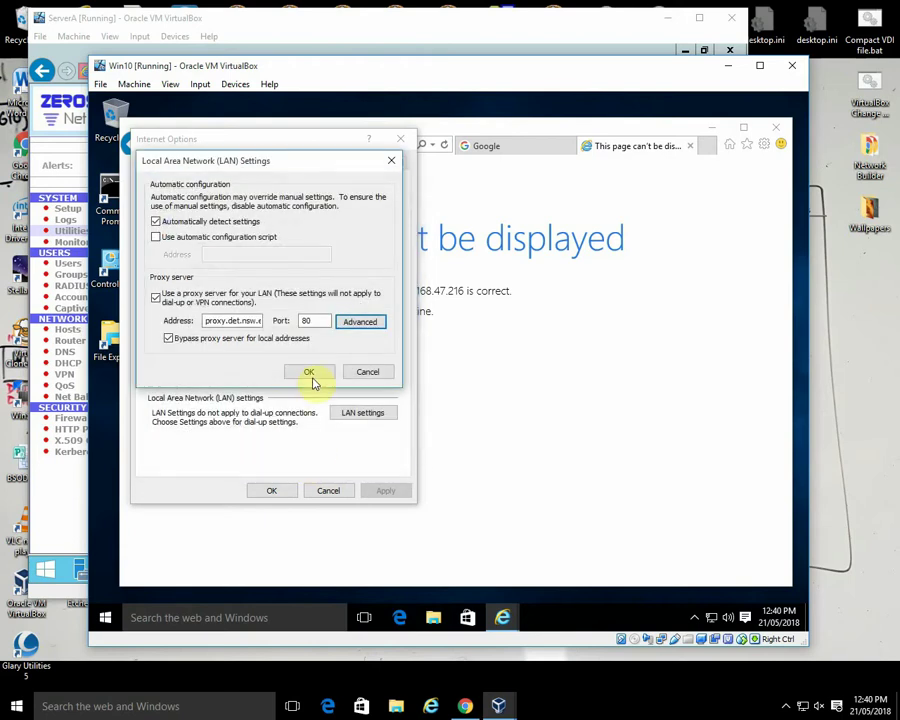
left_click(312, 375)
left_click(271, 490)
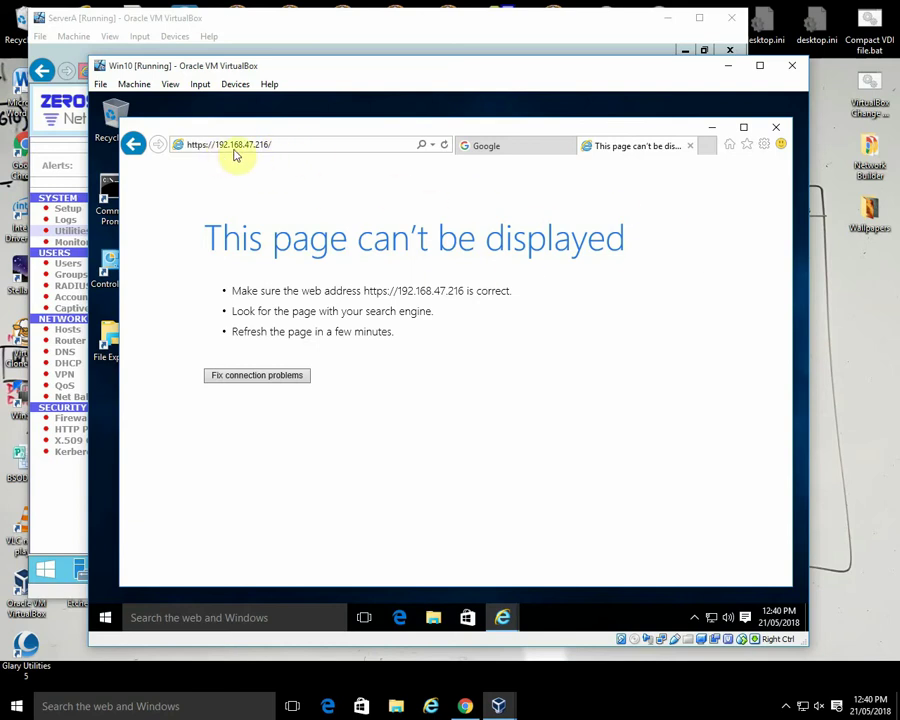
left_click(287, 146)
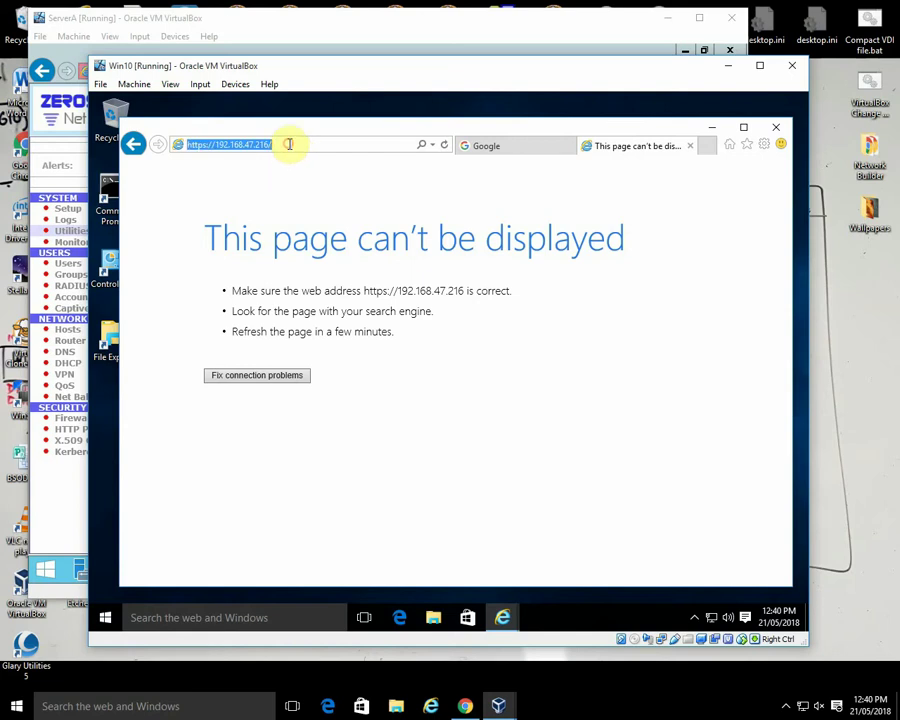
left_click(444, 146)
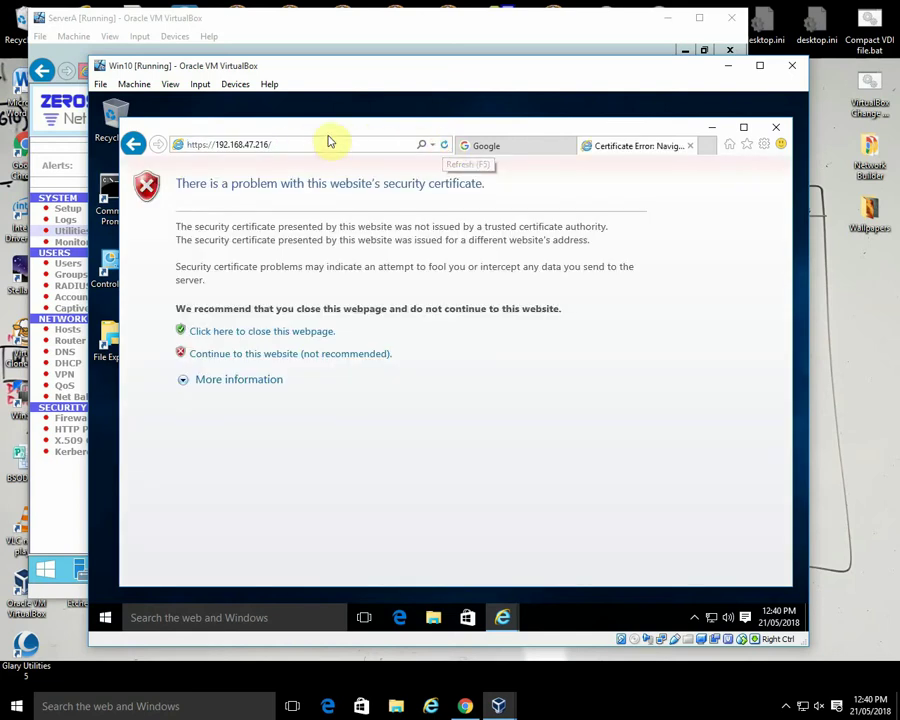
left_click(264, 356)
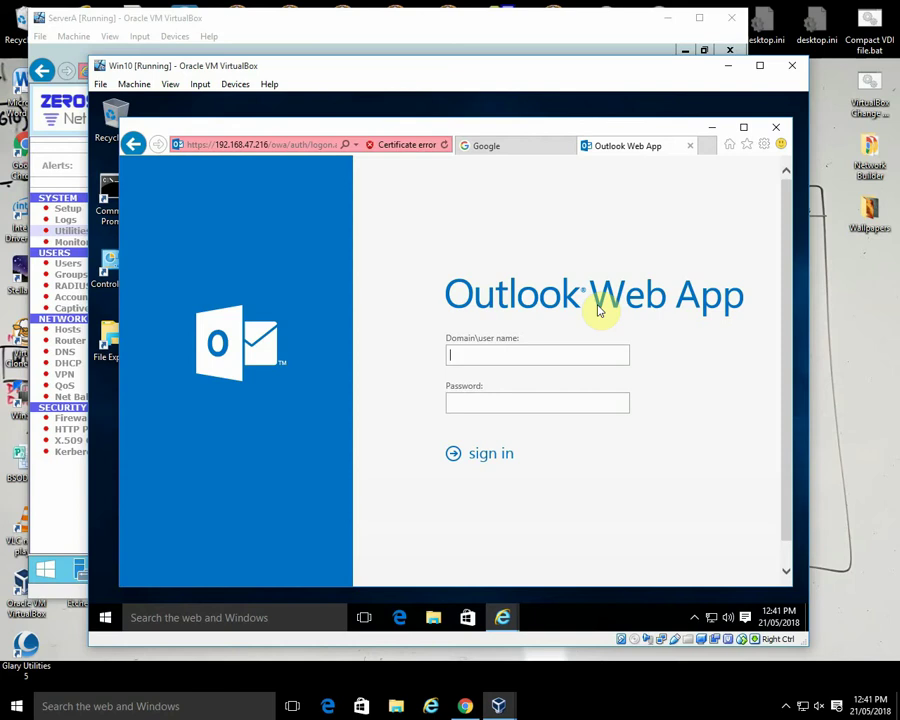
left_click(250, 153)
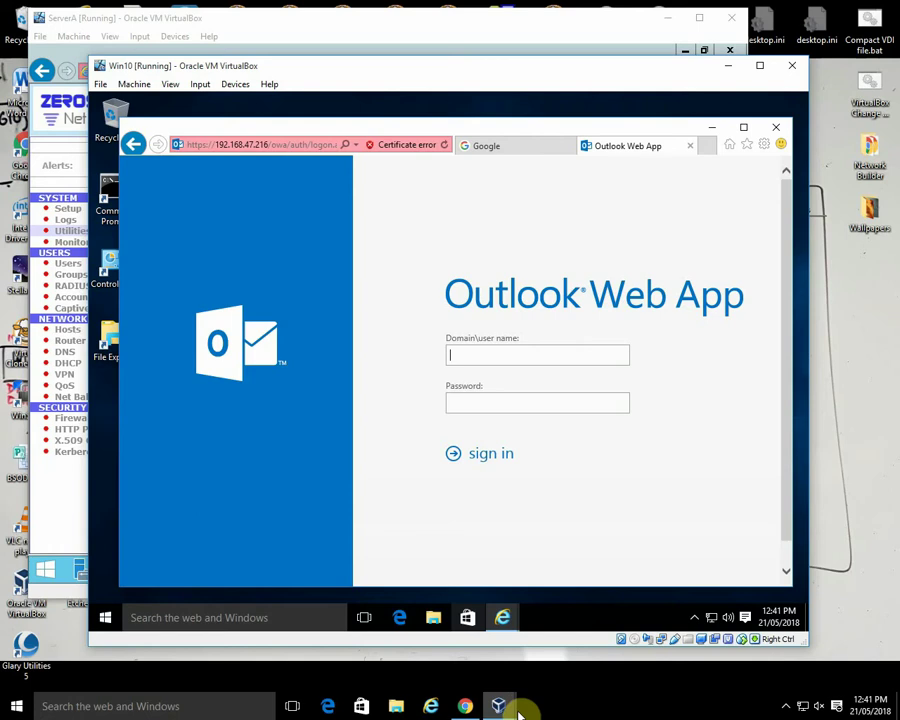
Switch to ServerA and review the local port and real server address in the port forwarding rule.
mouse_move(503, 712)
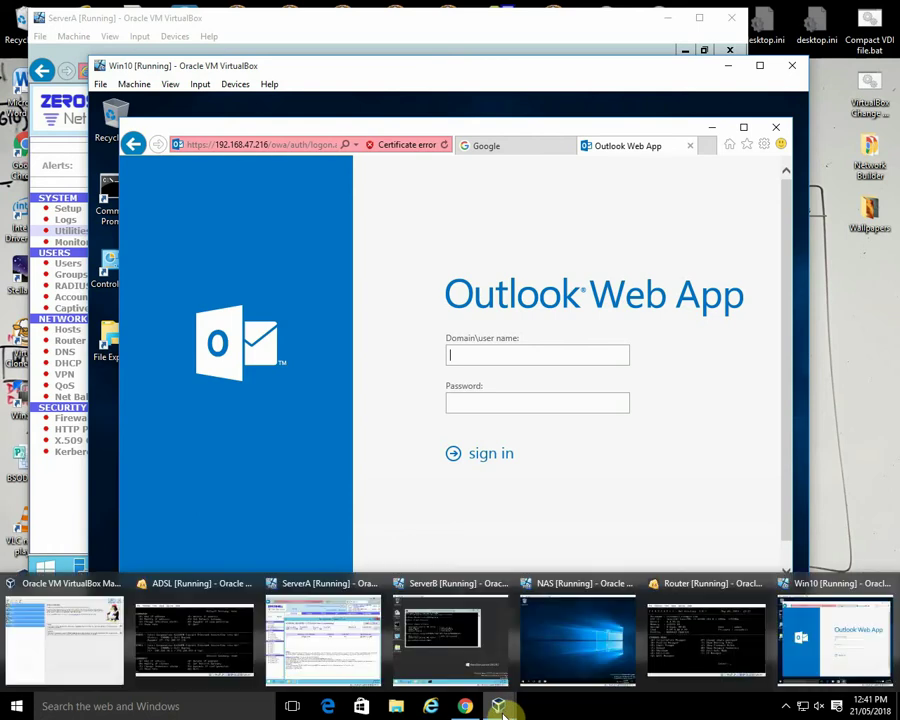
left_click(331, 655)
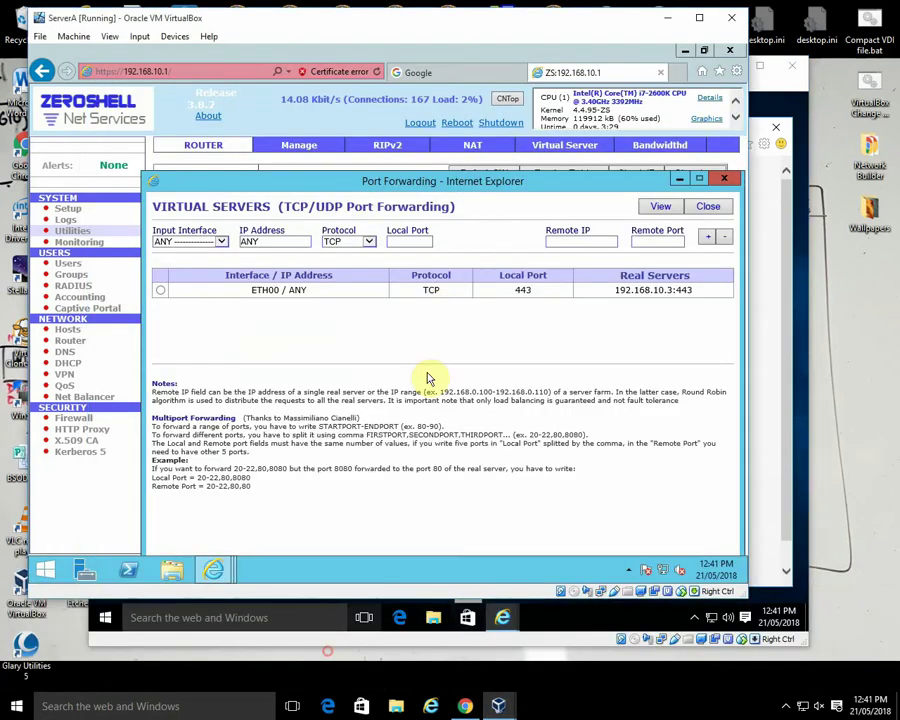
double_click(520, 290)
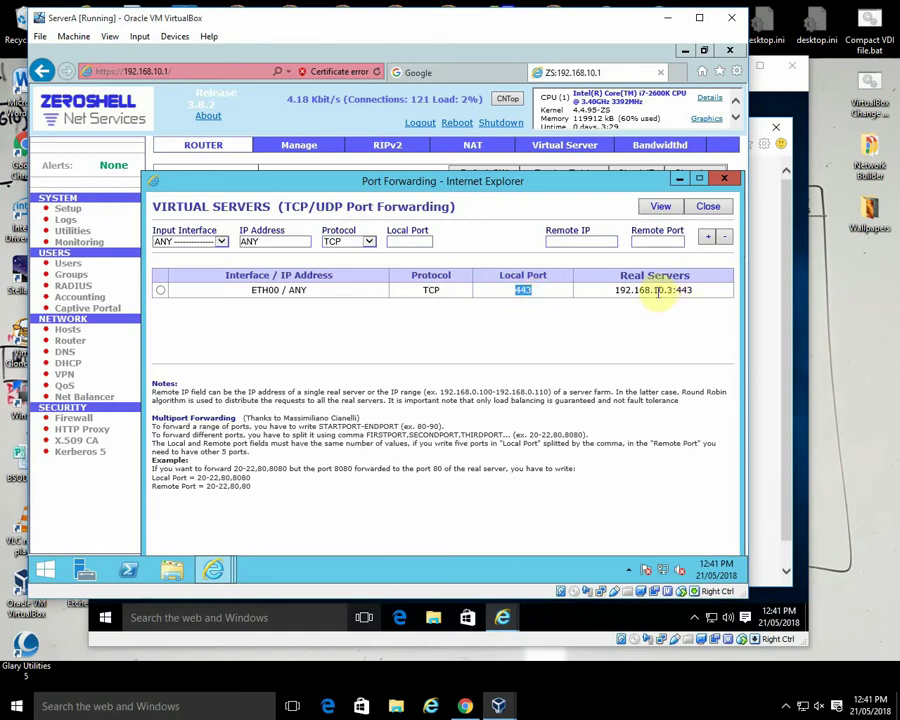
left_click_drag(654, 291, 676, 291)
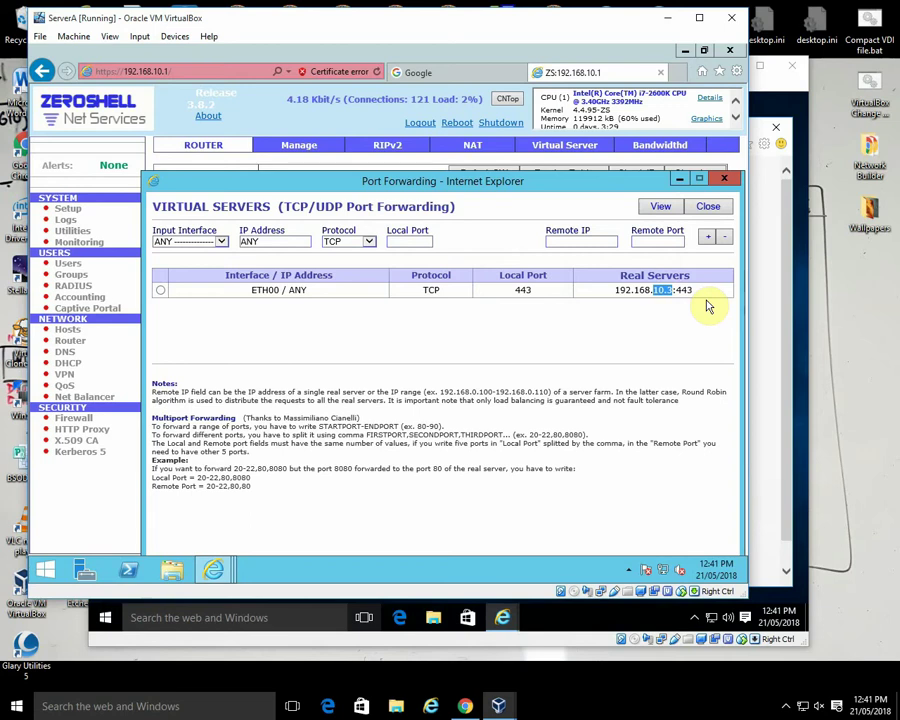
Return to Win10, sign in to Outlook Web App with the domain user name and account password, and decline storing the password.
left_click(768, 306)
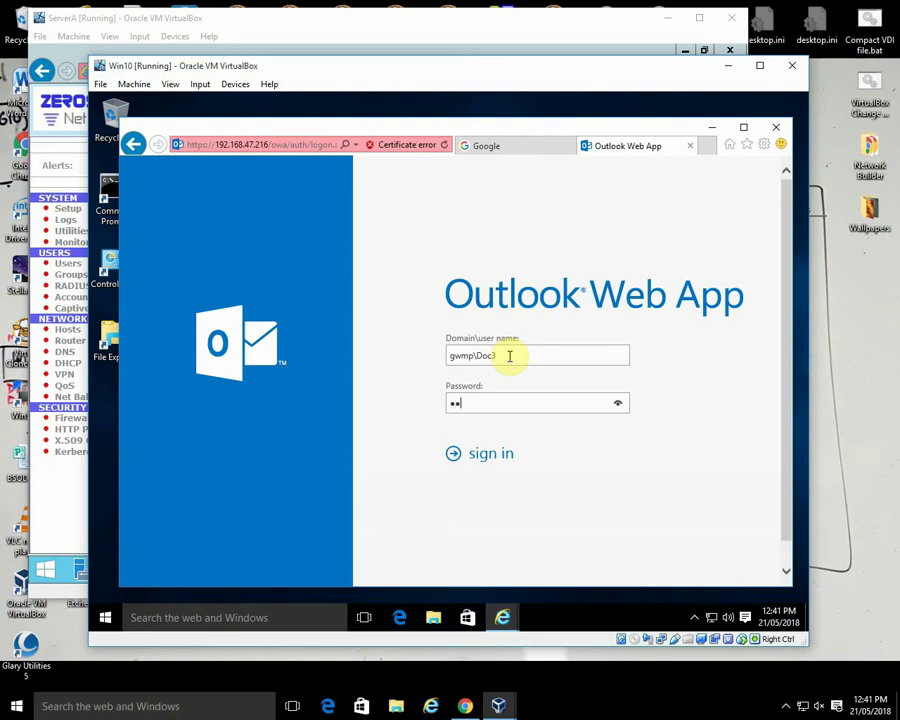
key("Return")
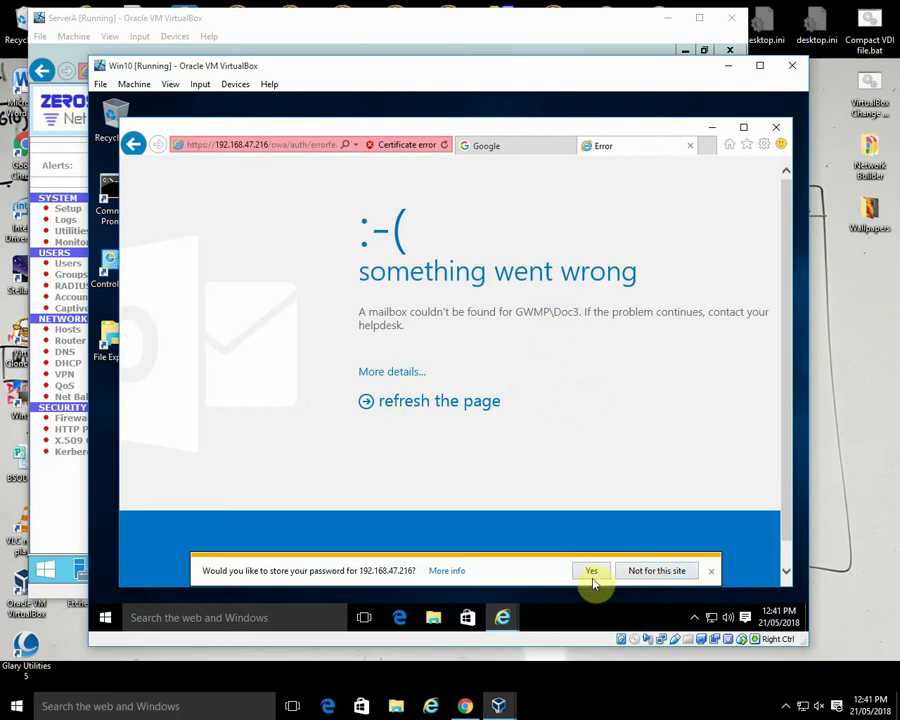
left_click(646, 578)
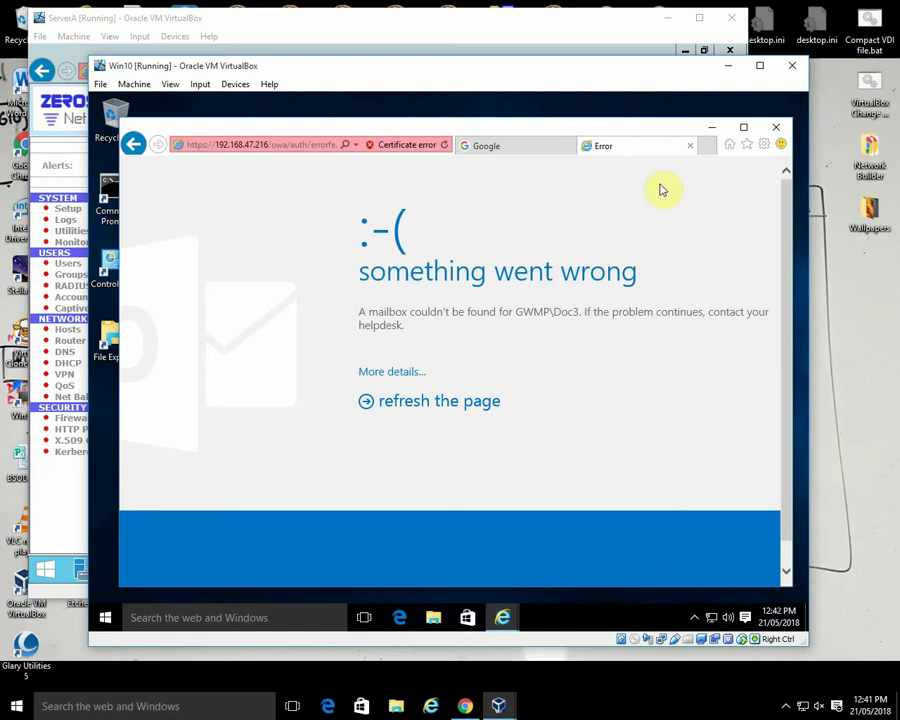
Go back to the Outlook Web App sign-in page, sign in as gwmp\Doc1 with the account password, and decline storing the password.
left_click(133, 144)
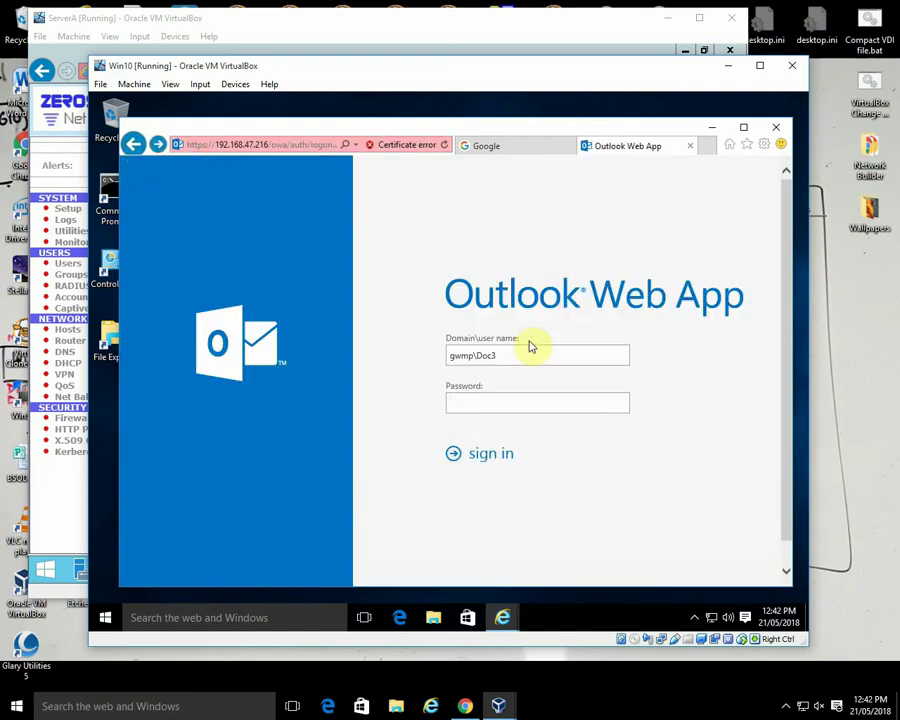
left_click(502, 356)
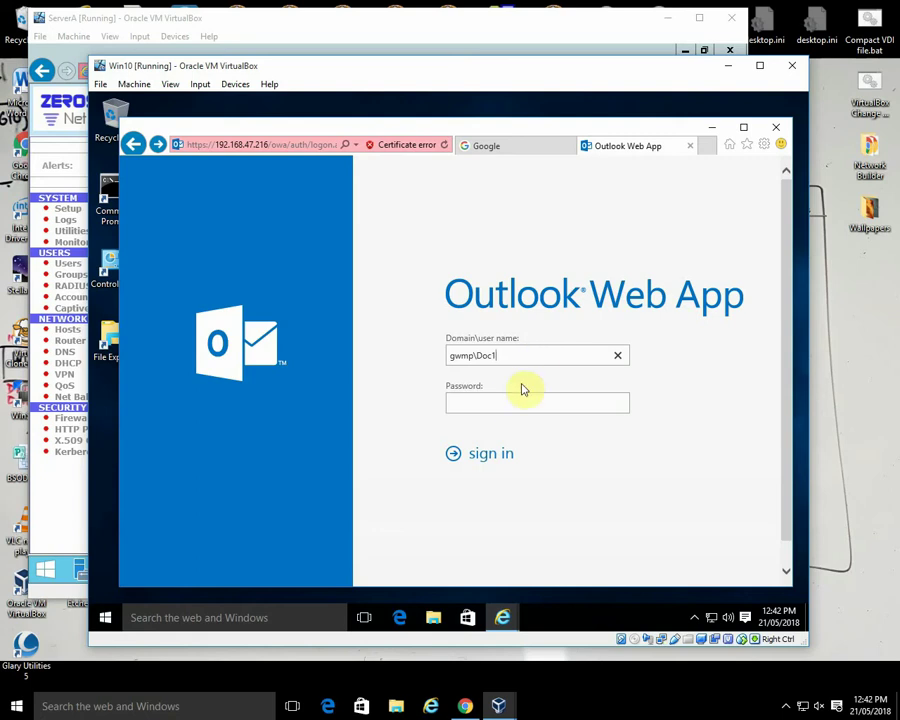
left_click(463, 405)
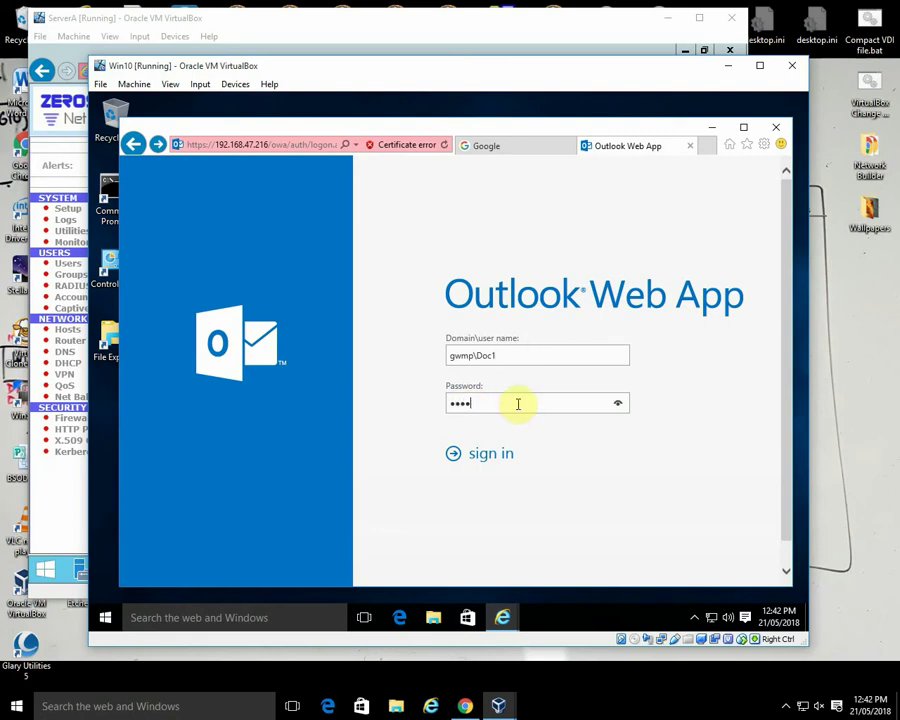
left_click(477, 458)
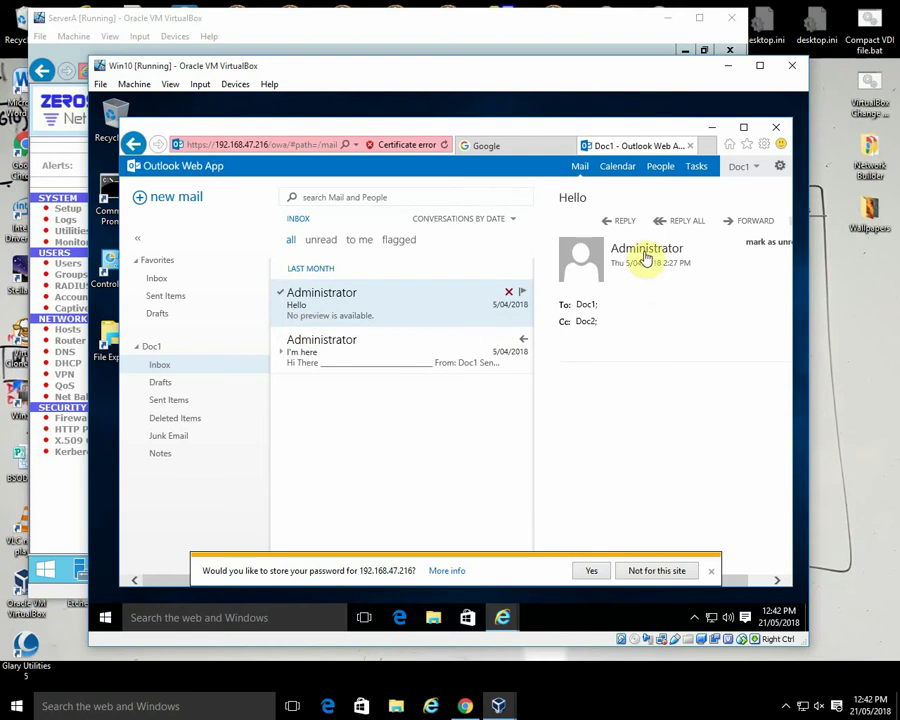
left_click(304, 358)
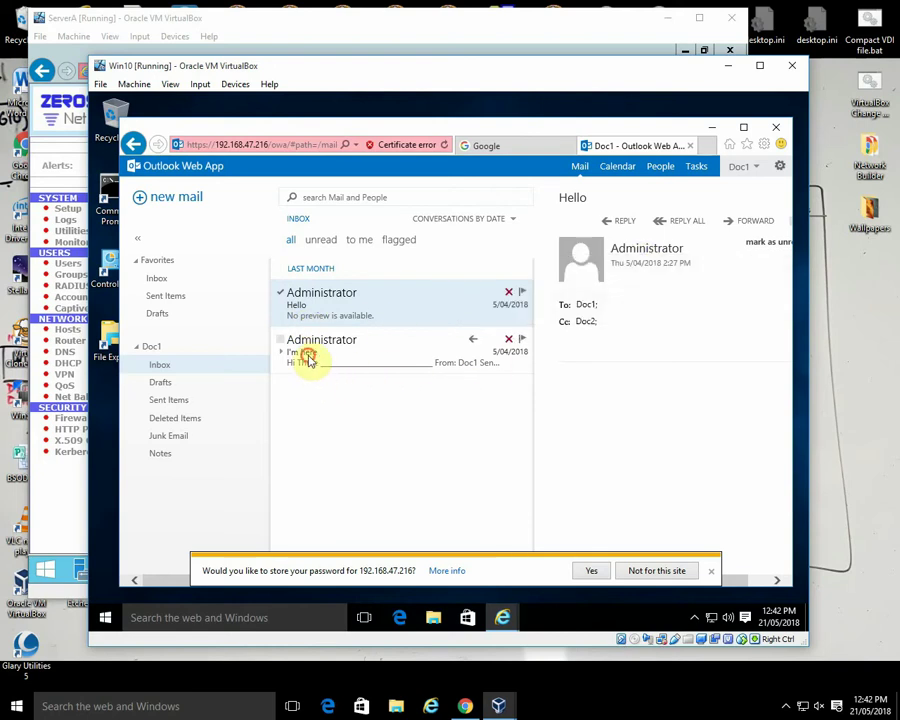
left_click(316, 313)
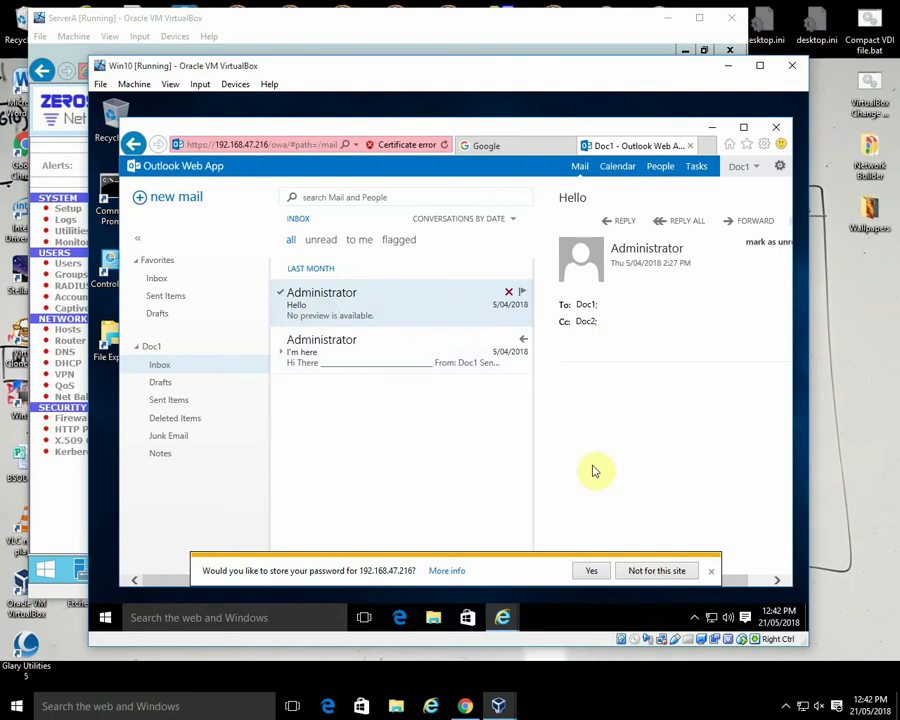
left_click(657, 570)
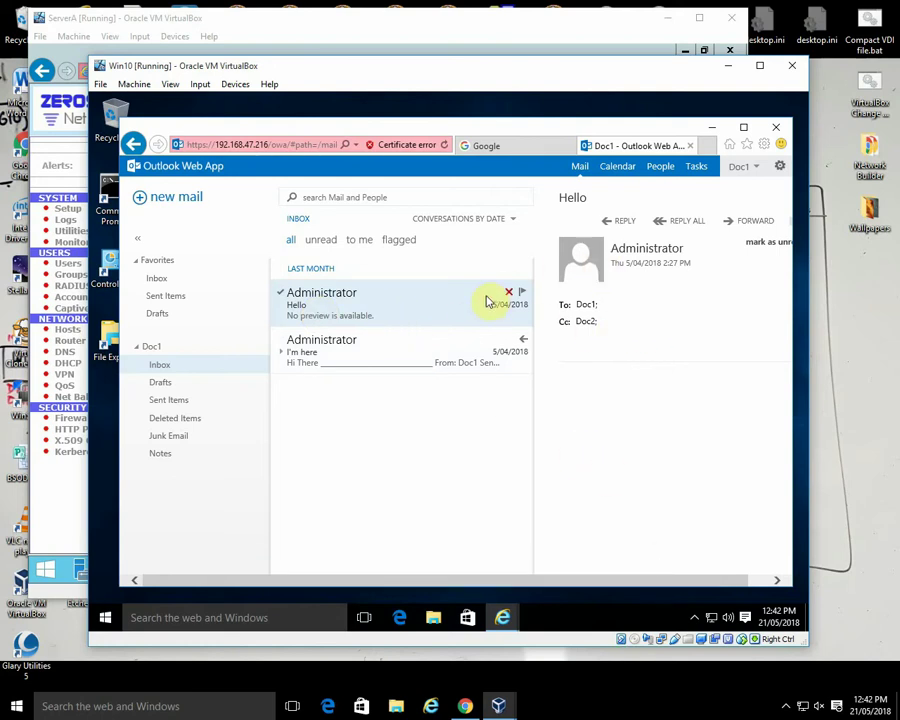
Open the Hello message, send the reply "Thank for the Hello. Hello back" signed "Cheers Doc1", and close the message window.
double_click(342, 302)
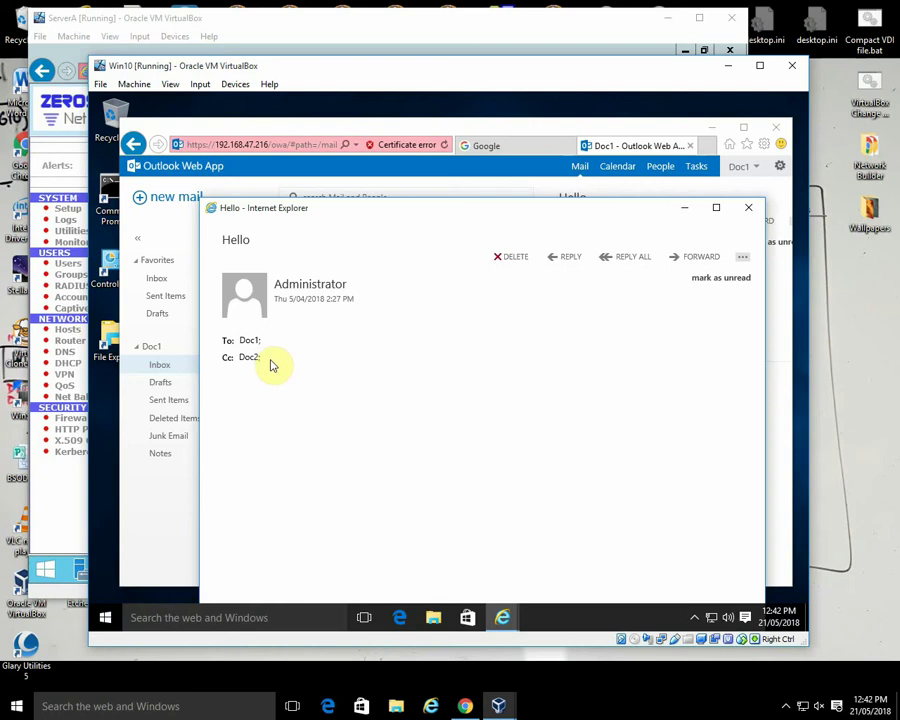
left_click(567, 262)
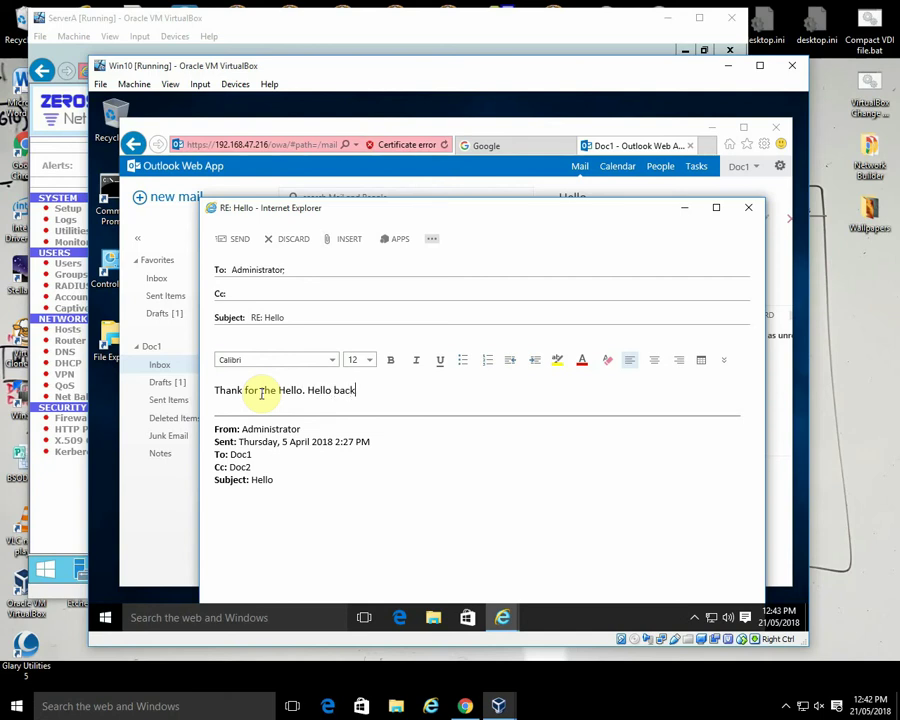
key("Return")
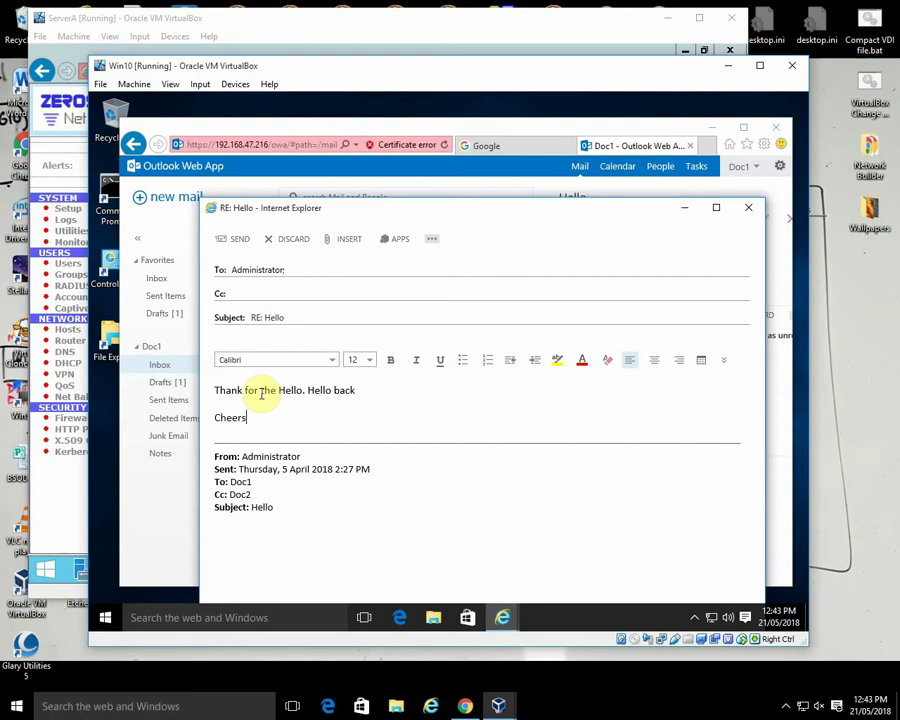
key("Return")
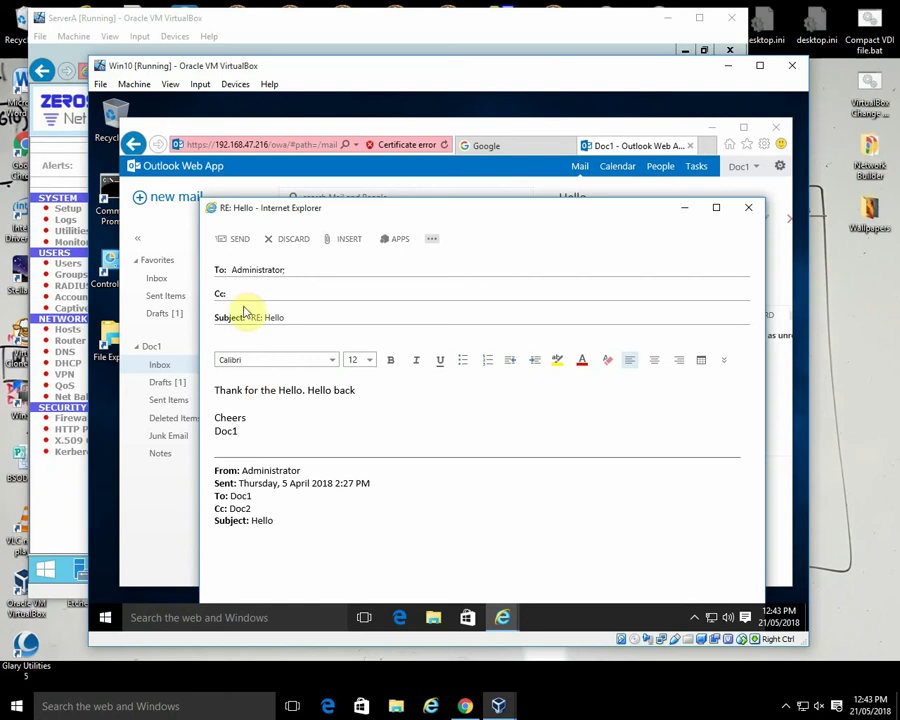
left_click(238, 240)
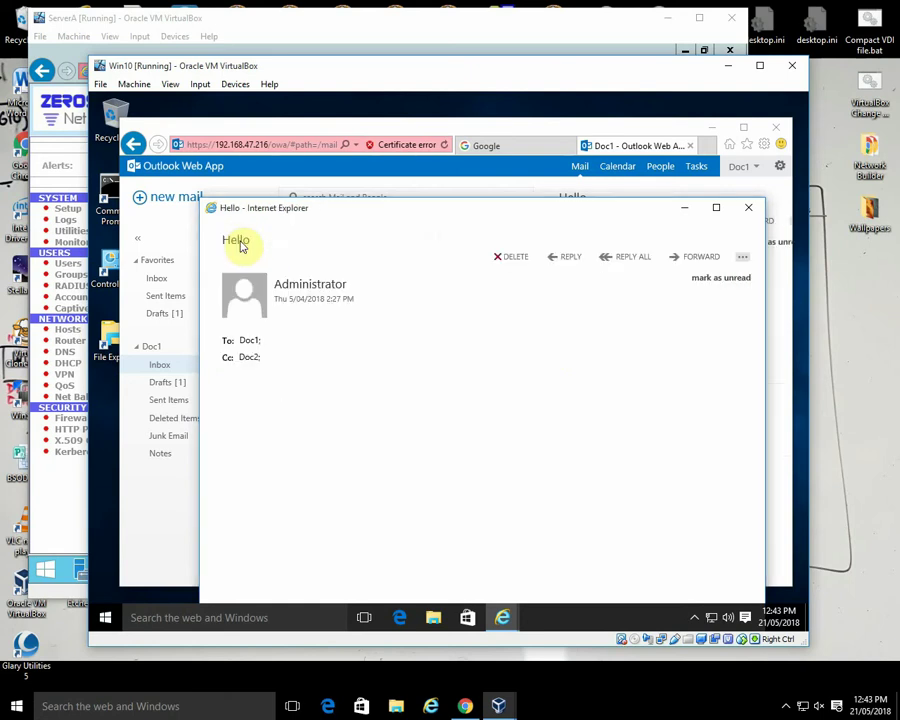
left_click(748, 208)
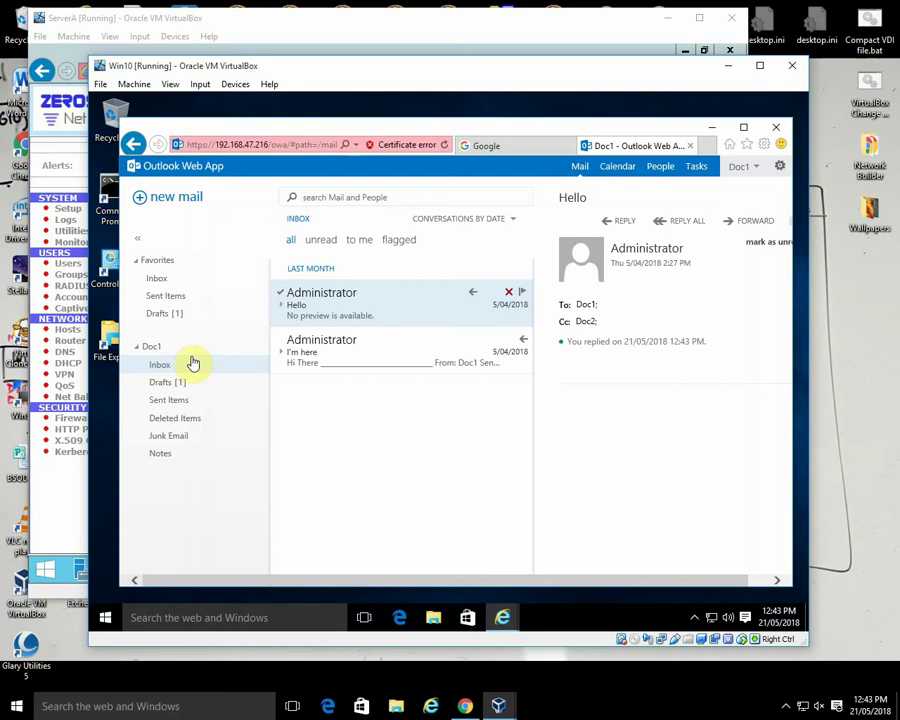
Delete the leftover RE: Hello draft from Drafts and check the sent reply in Sent Items.
left_click(160, 316)
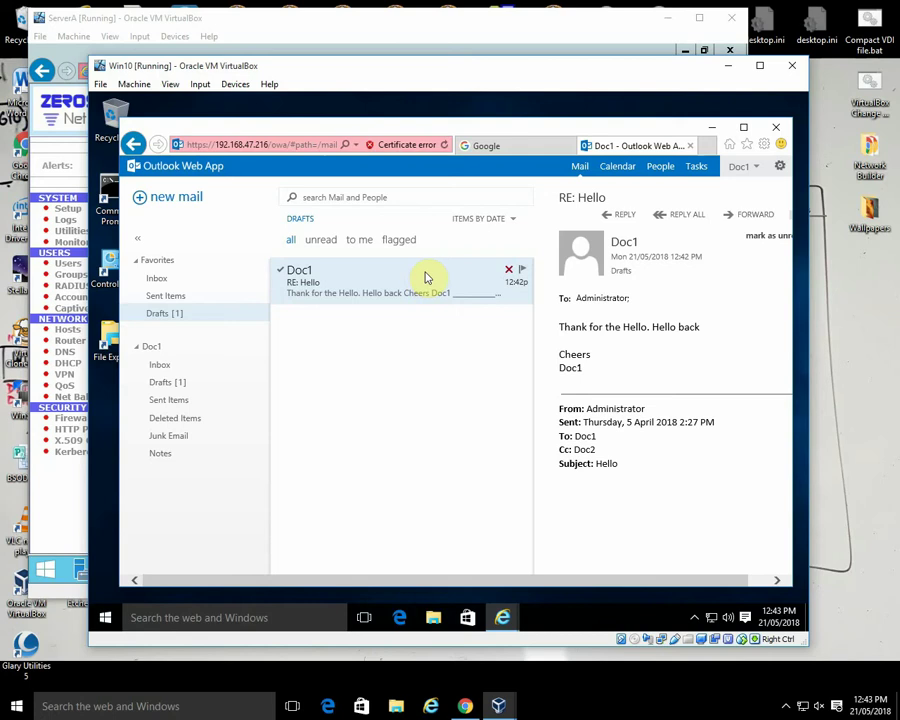
key("Delete")
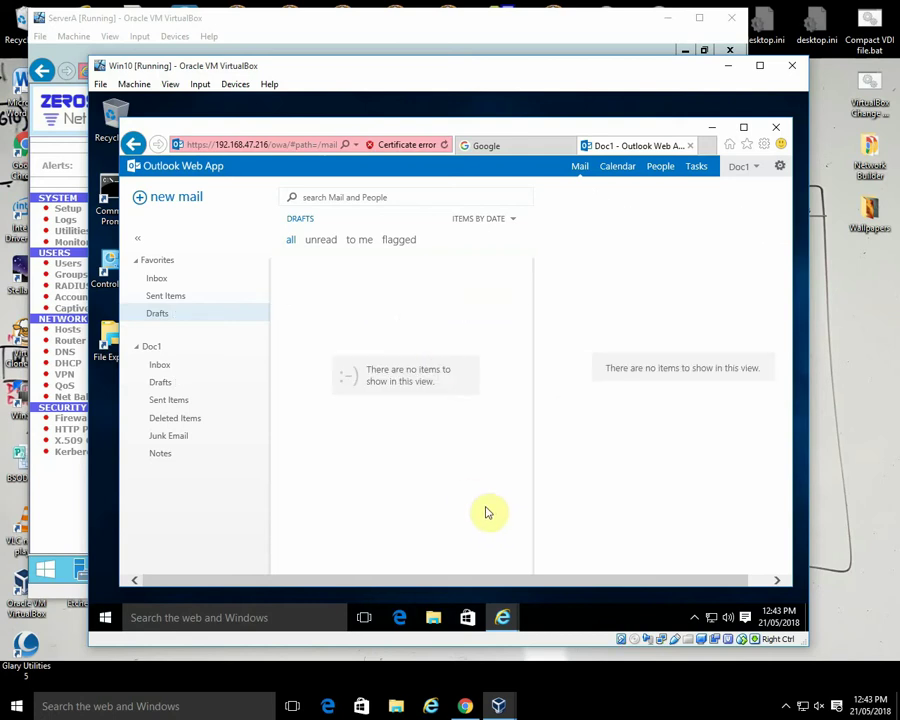
left_click(167, 296)
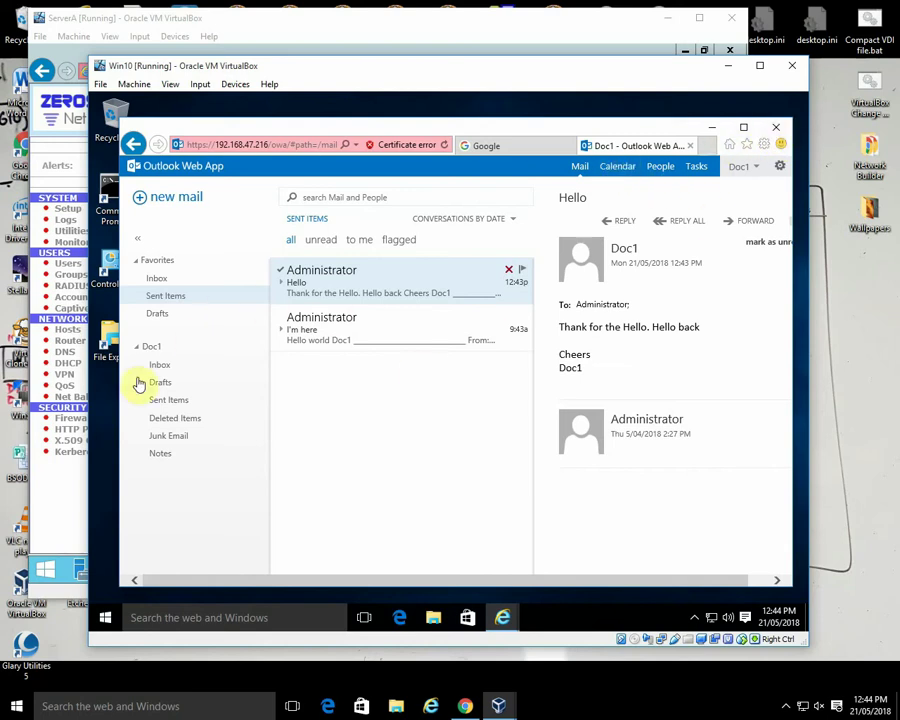
Switch to ServerA, remove the TCP port 443 virtual server rule for 192.168.10.3 in ZeroShell, and close the port forwarding window.
left_click(80, 488)
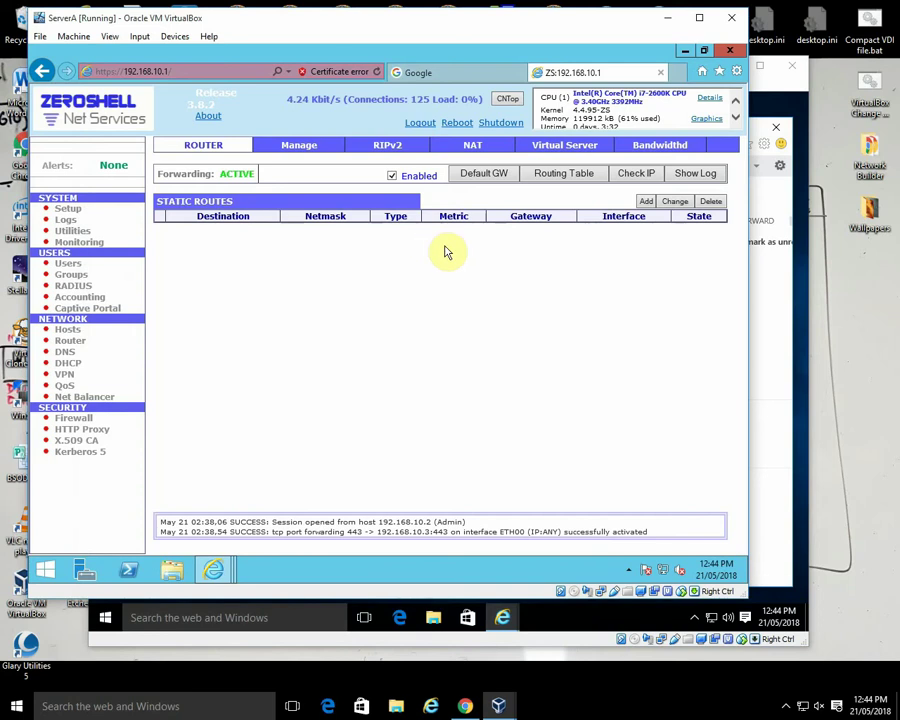
left_click(544, 145)
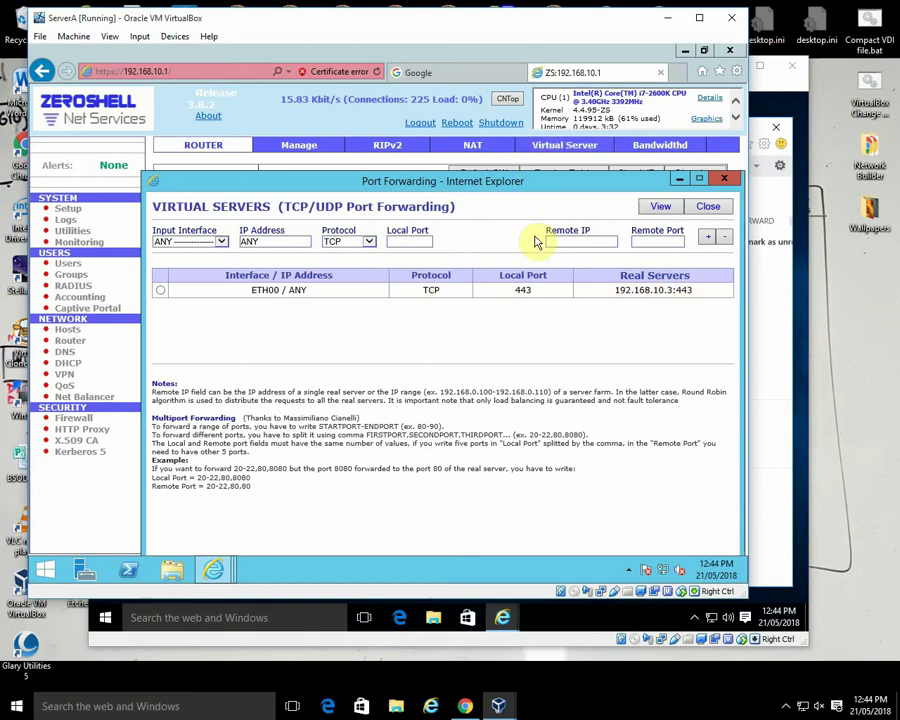
left_click(161, 292)
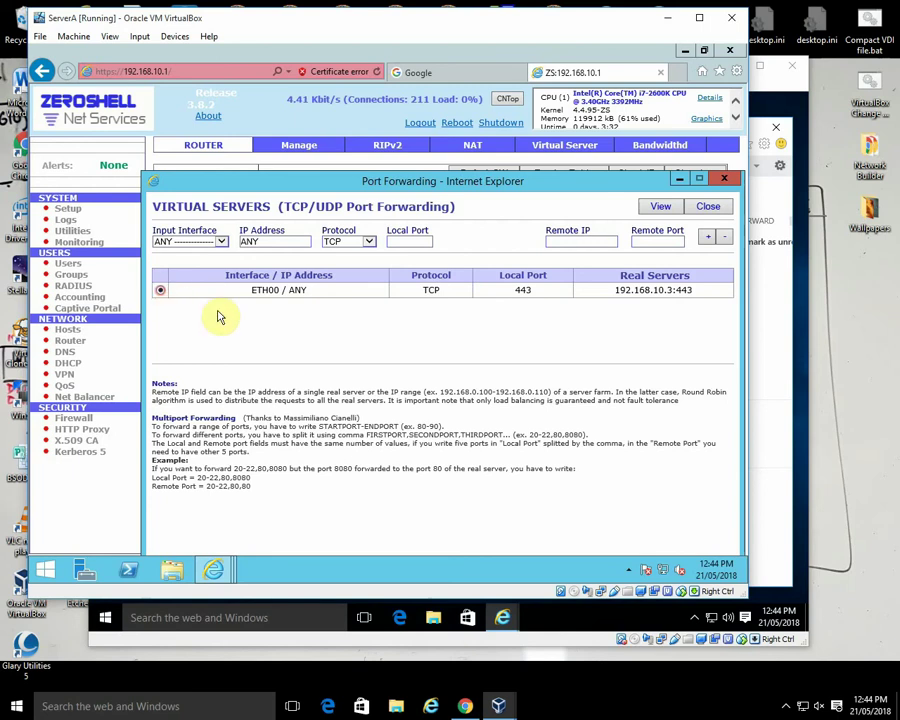
left_click(722, 238)
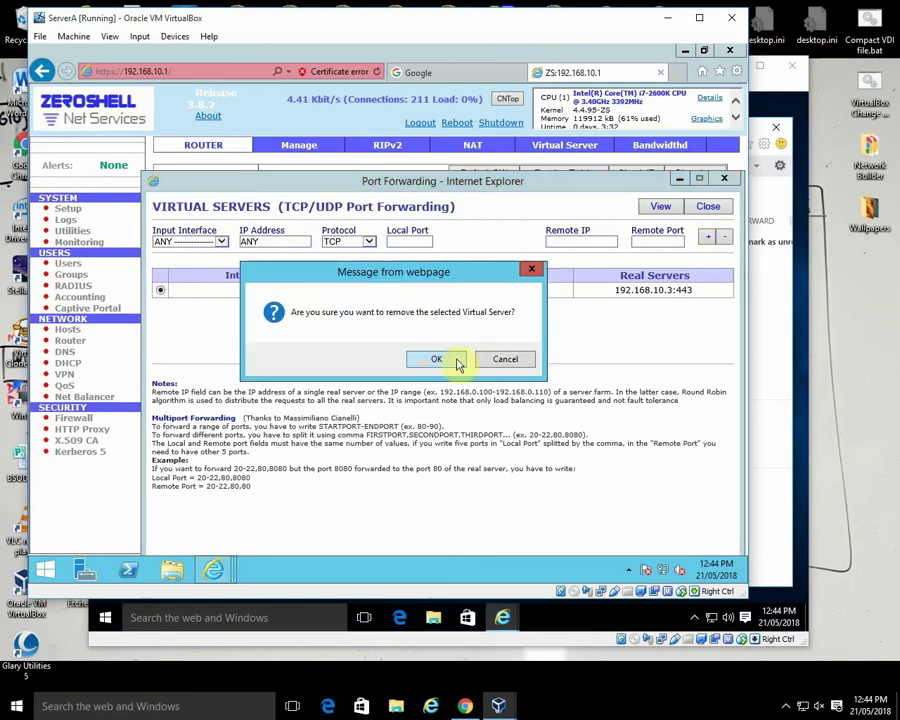
left_click(440, 358)
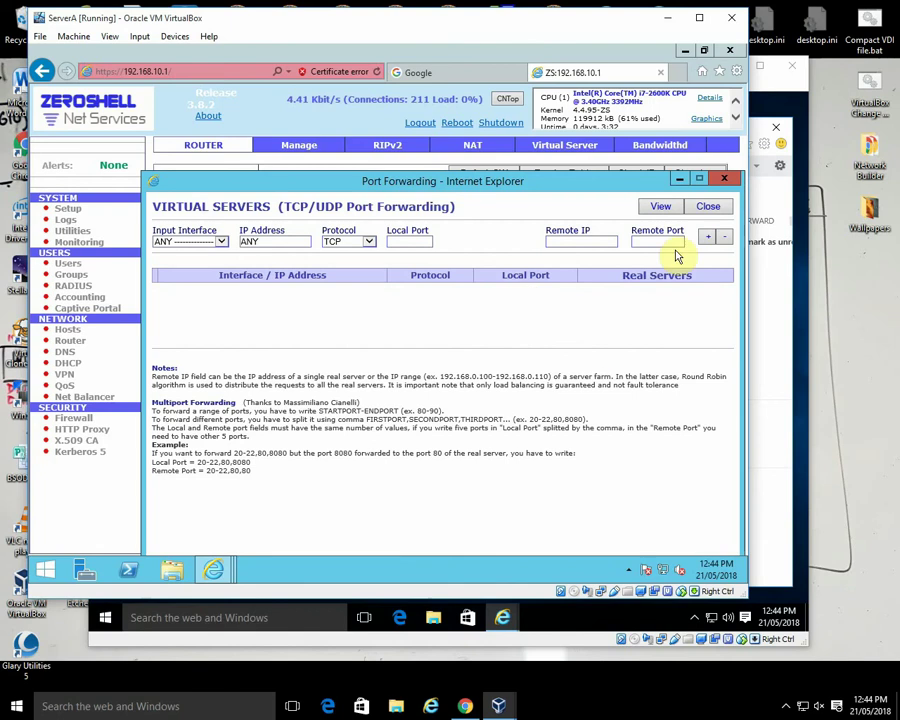
left_click(708, 206)
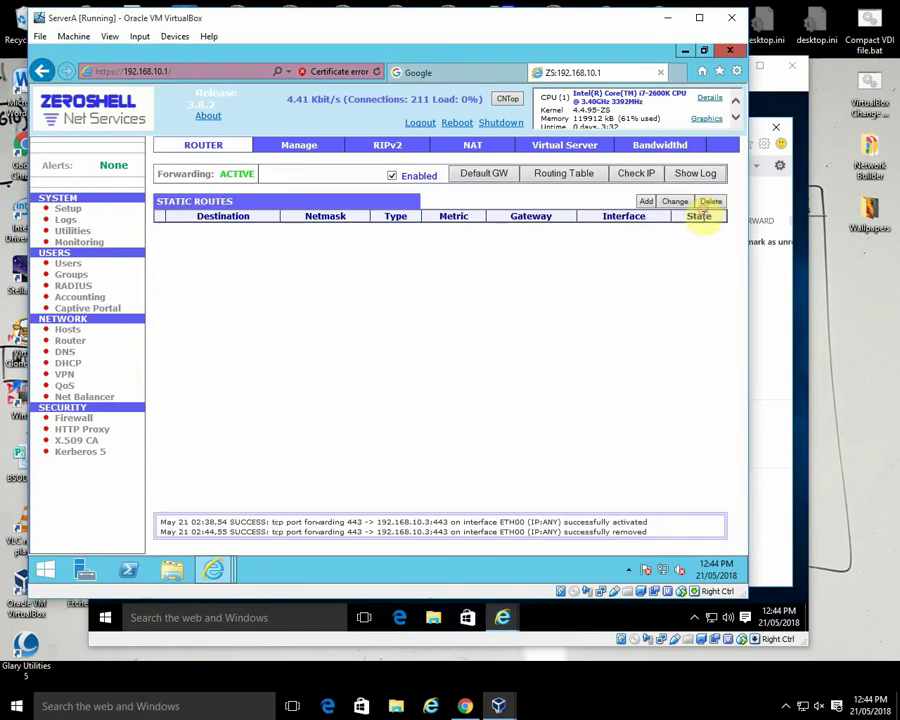
Return to Win10, close the Outlook Web App page, and open a new blank browser tab.
left_click(778, 325)
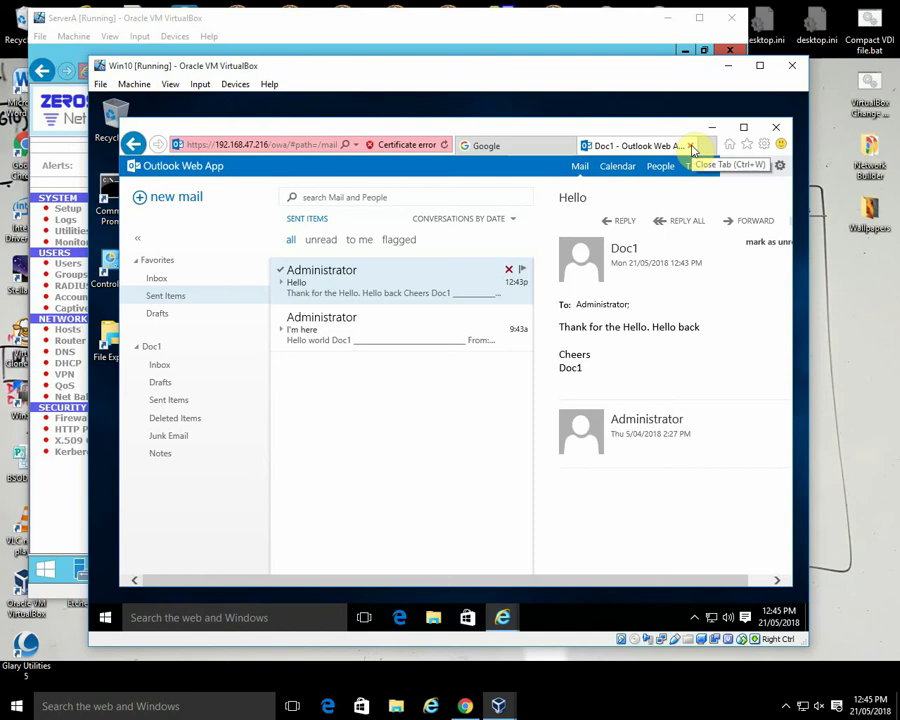
left_click(310, 146)
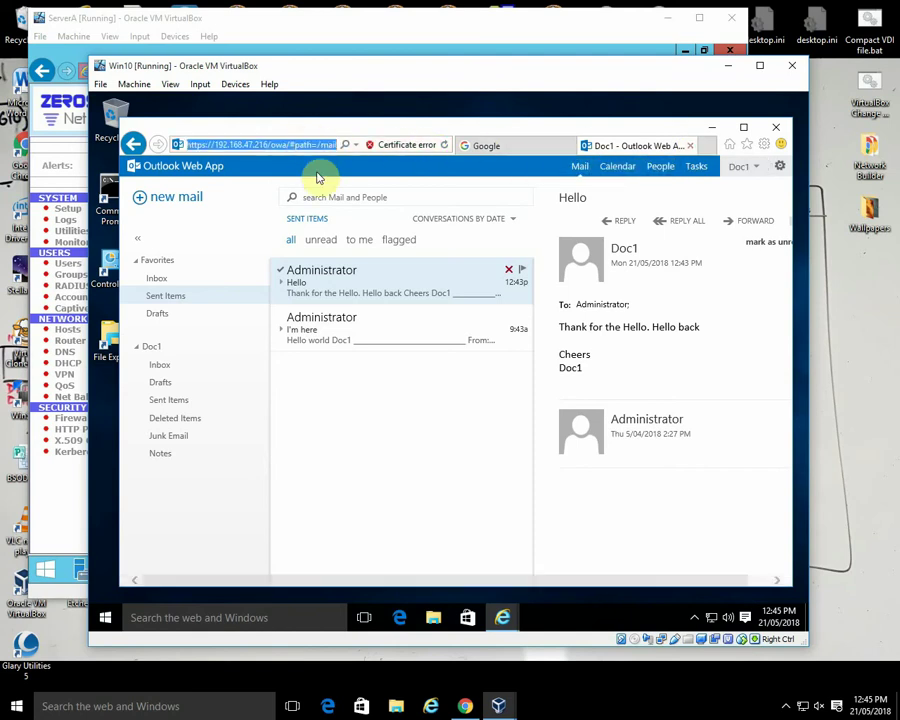
left_click(690, 146)
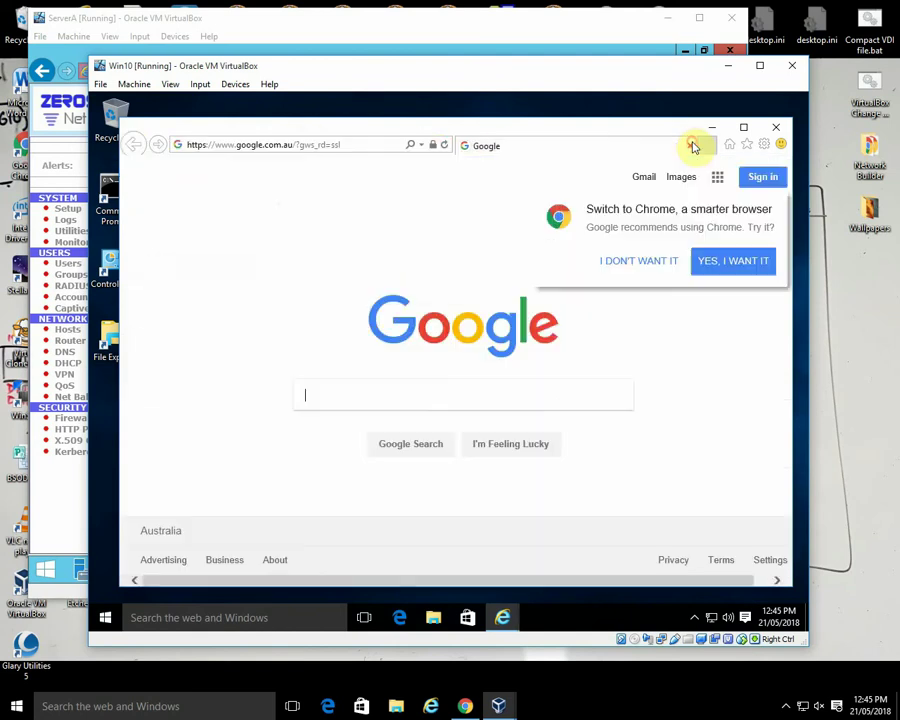
left_click(607, 148)
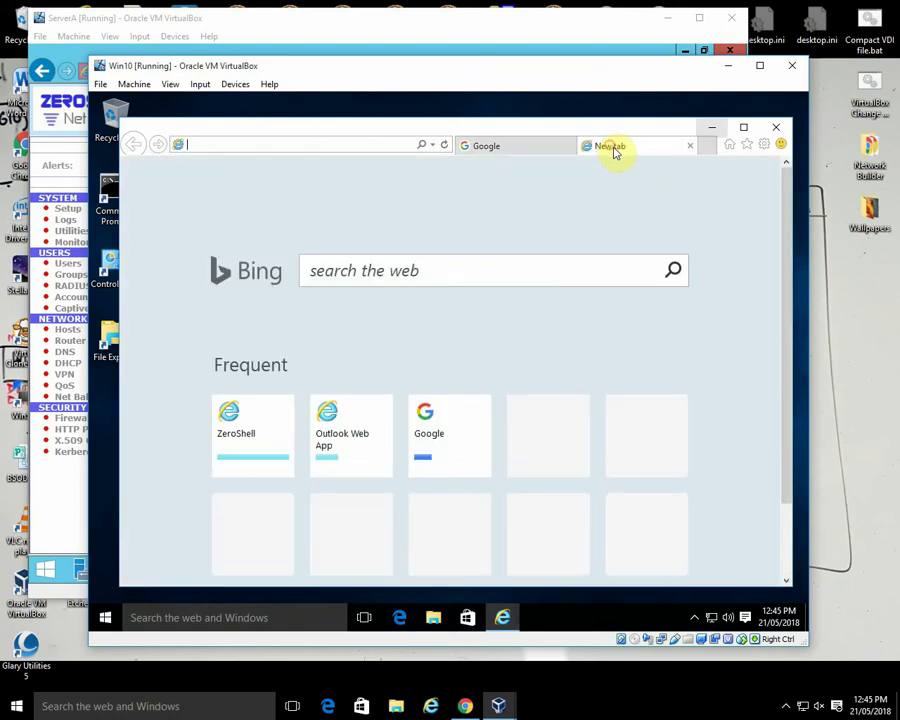
left_click(230, 143)
type("ht")
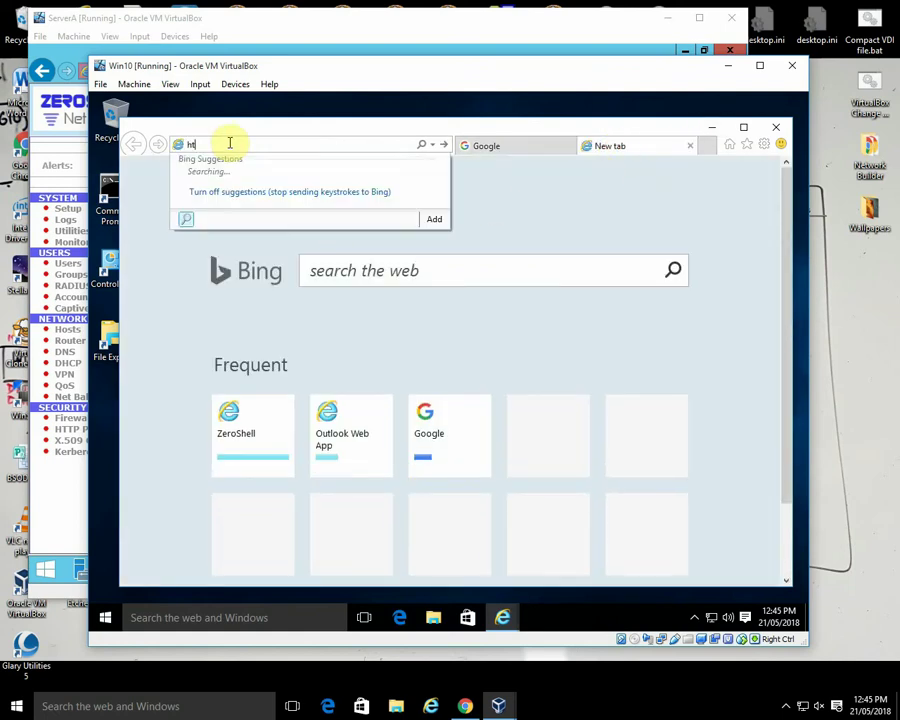
type("tps")
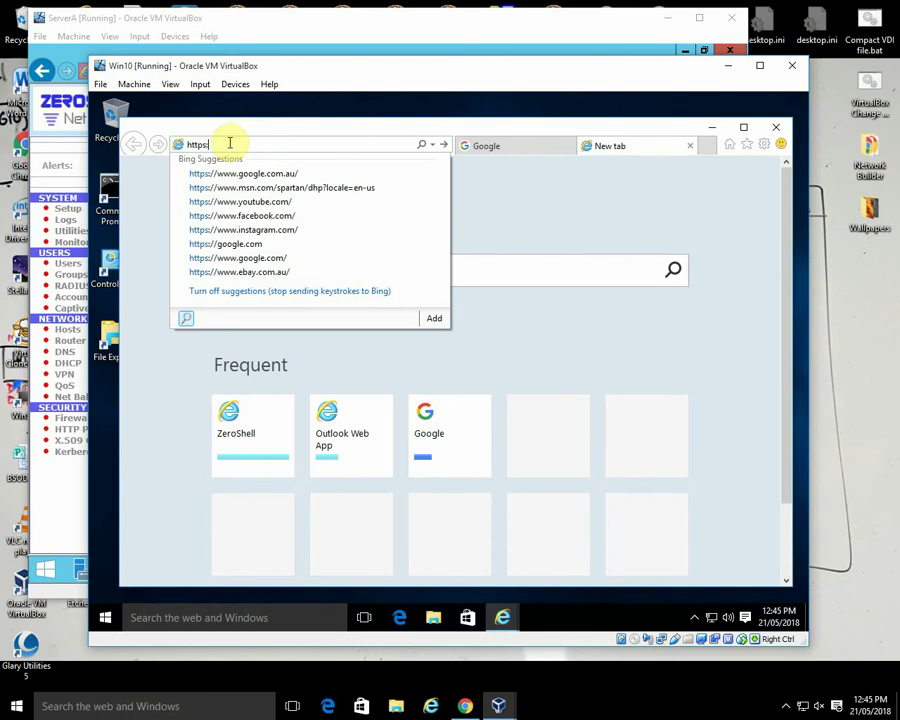
type("://")
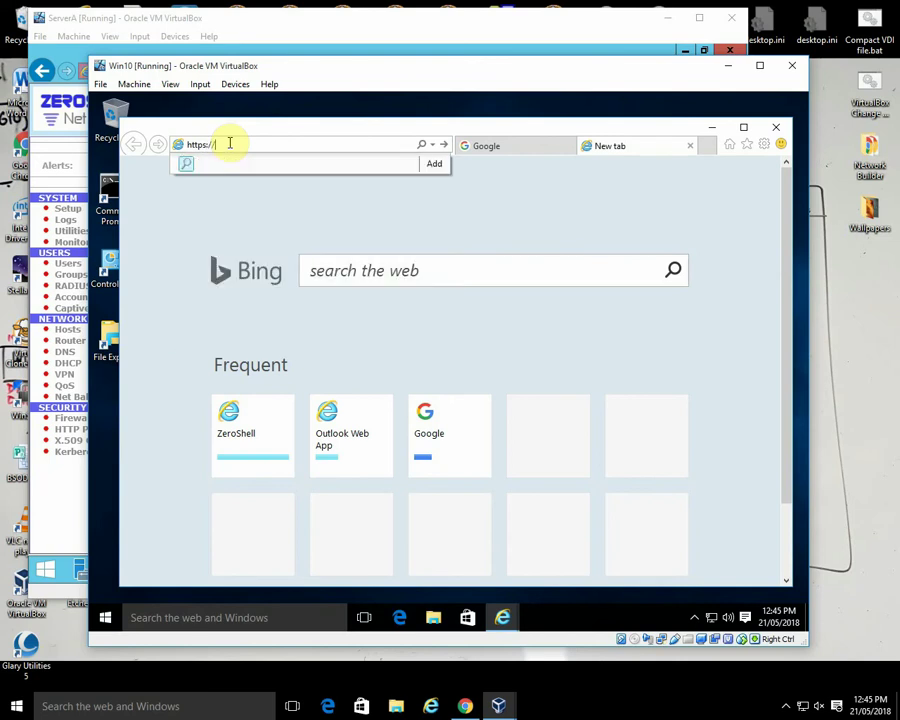
type("192")
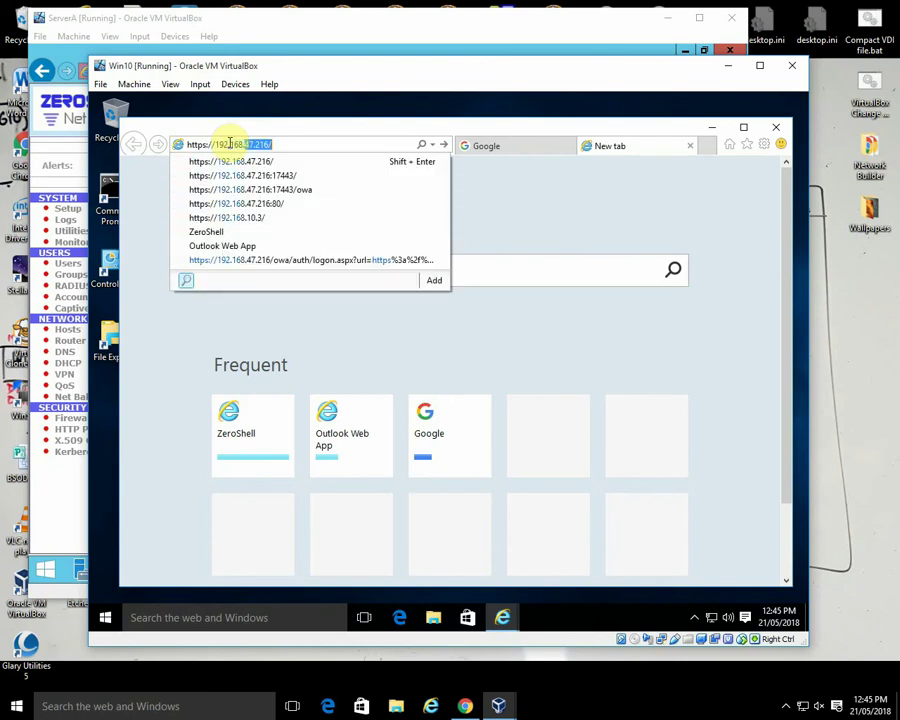
type(".168.47.216")
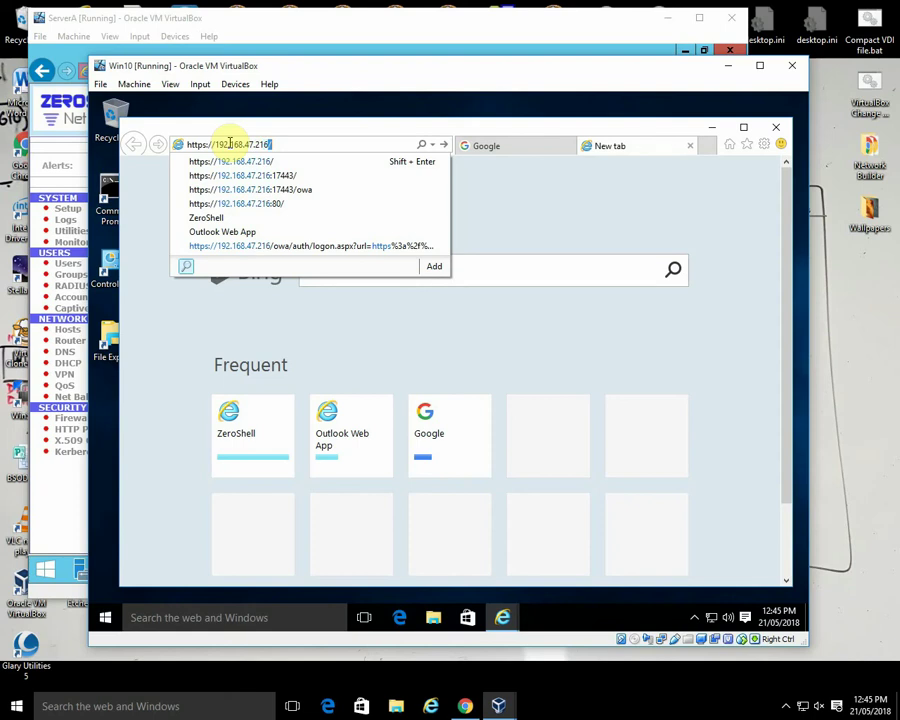
key("Return")
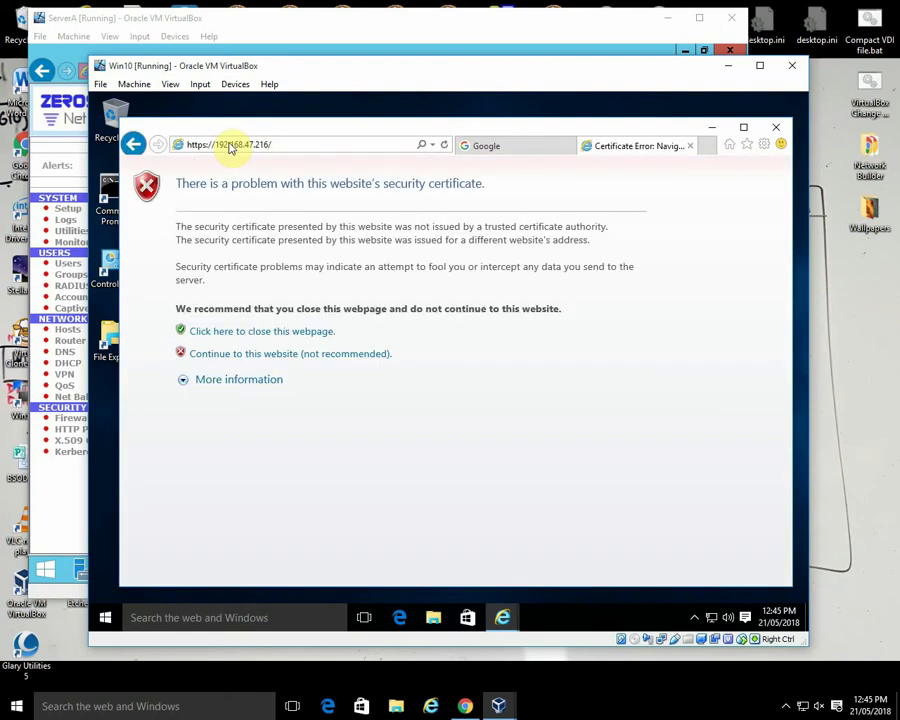
left_click(287, 356)
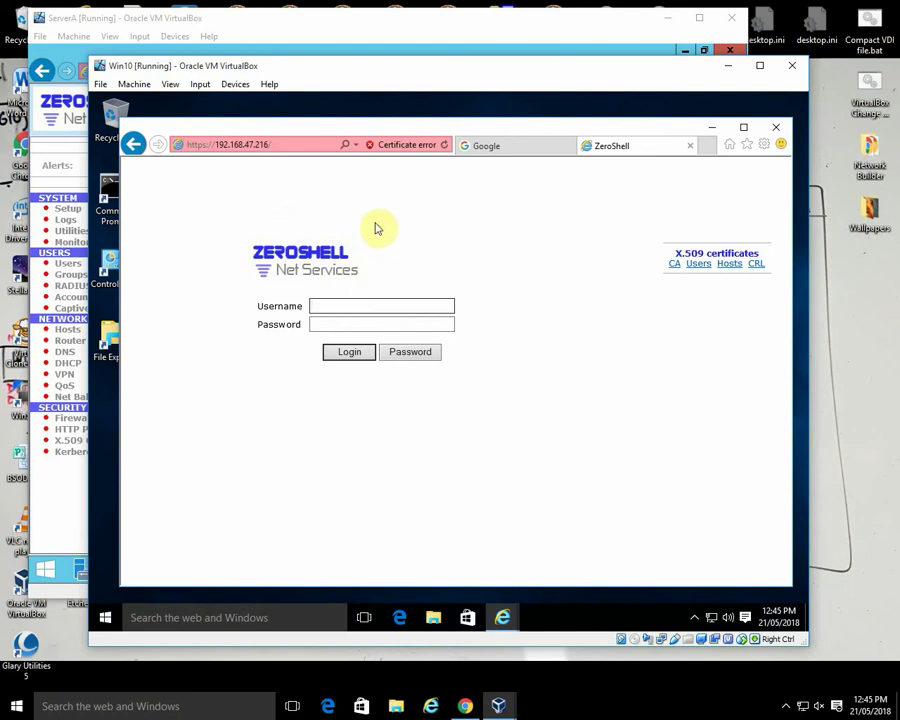
Switch to ServerA and add a ZeroShell virtual server rule forwarding TCP port 443 on ETH00 to 192.168.10.3 port 443.
left_click(74, 496)
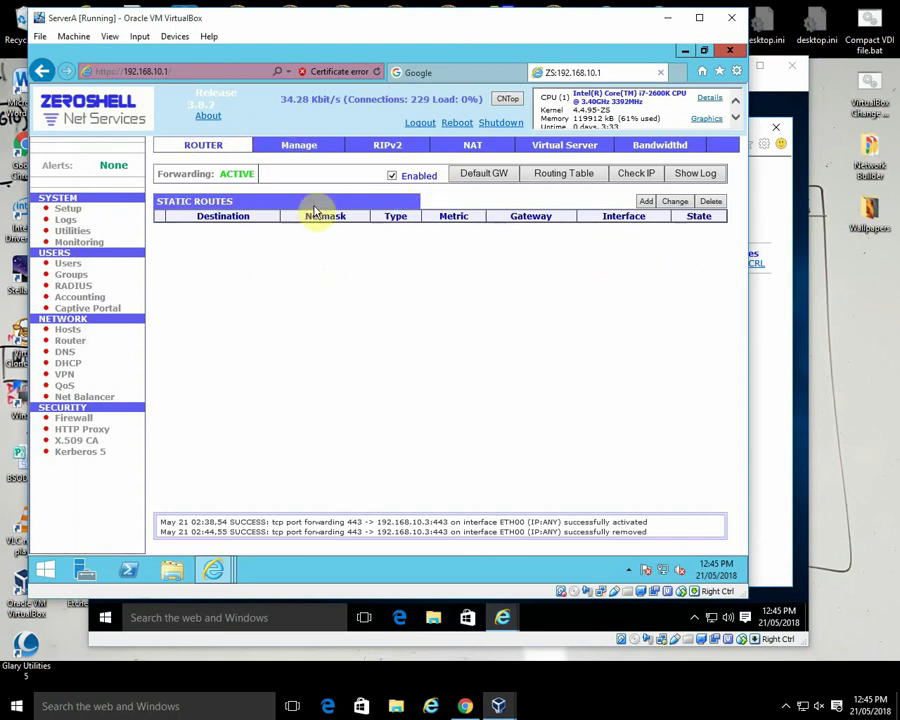
left_click(580, 147)
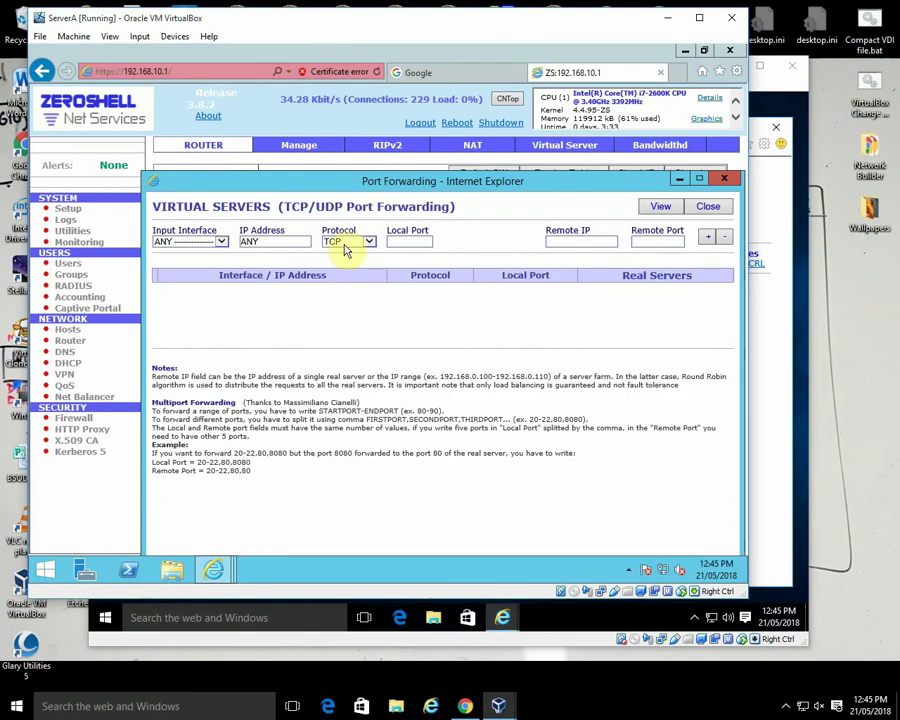
left_click(221, 243)
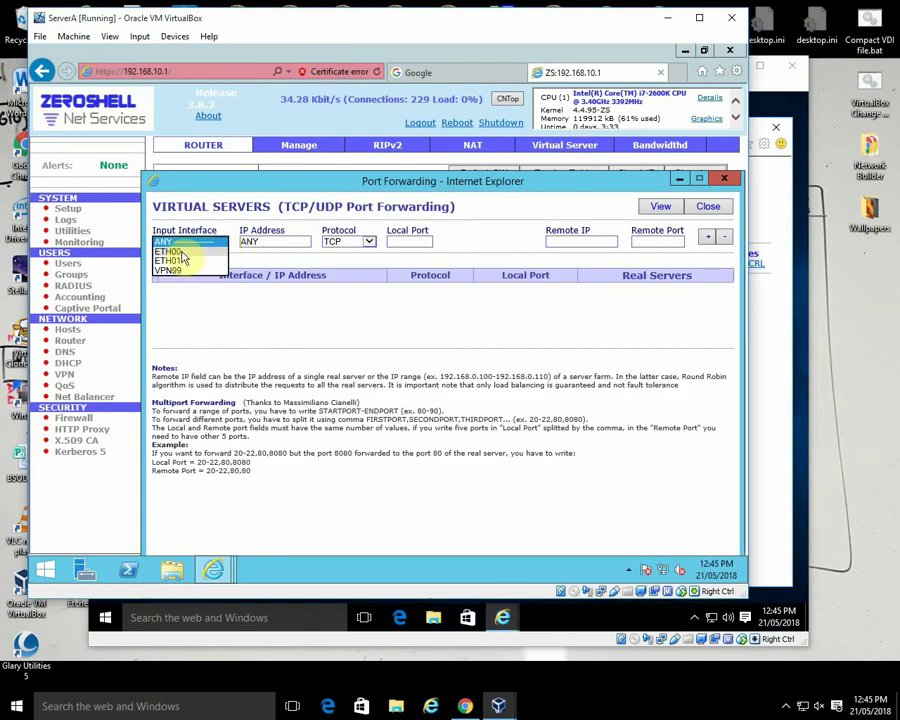
left_click(175, 251)
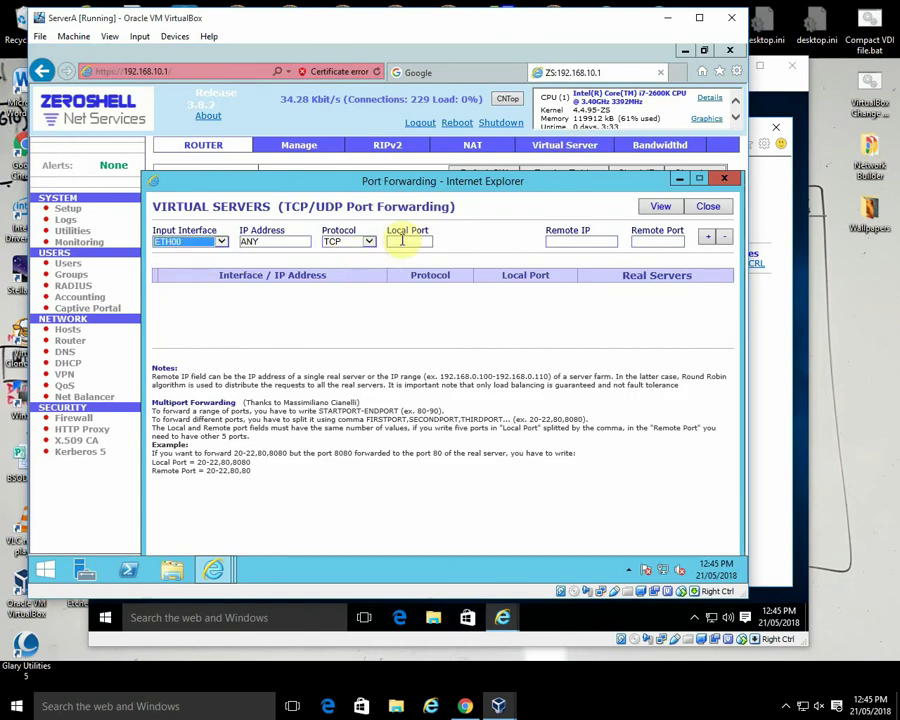
left_click(401, 240)
type("443")
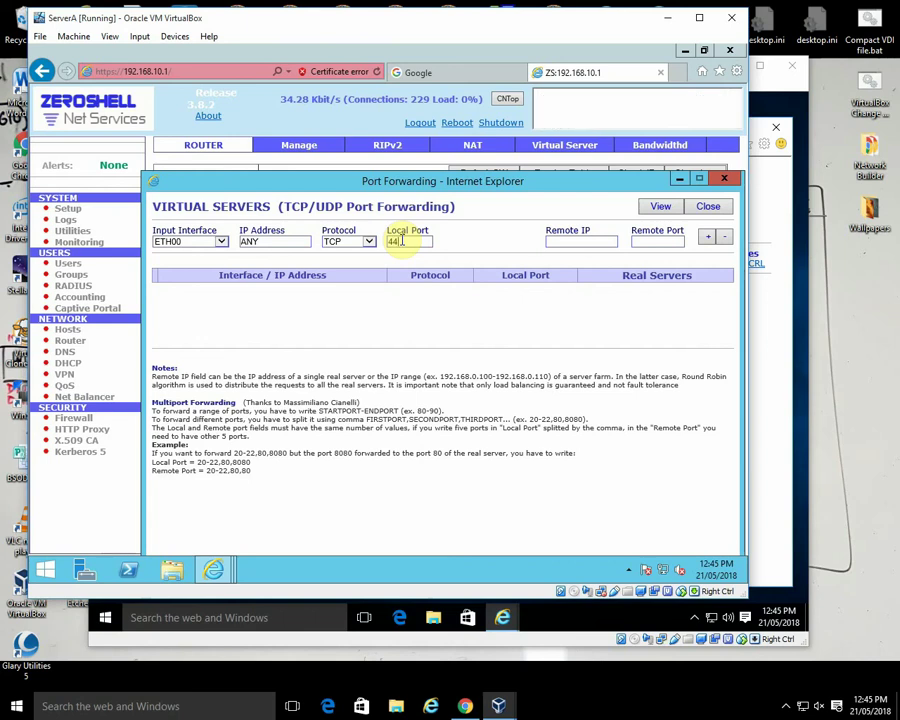
left_click(562, 240)
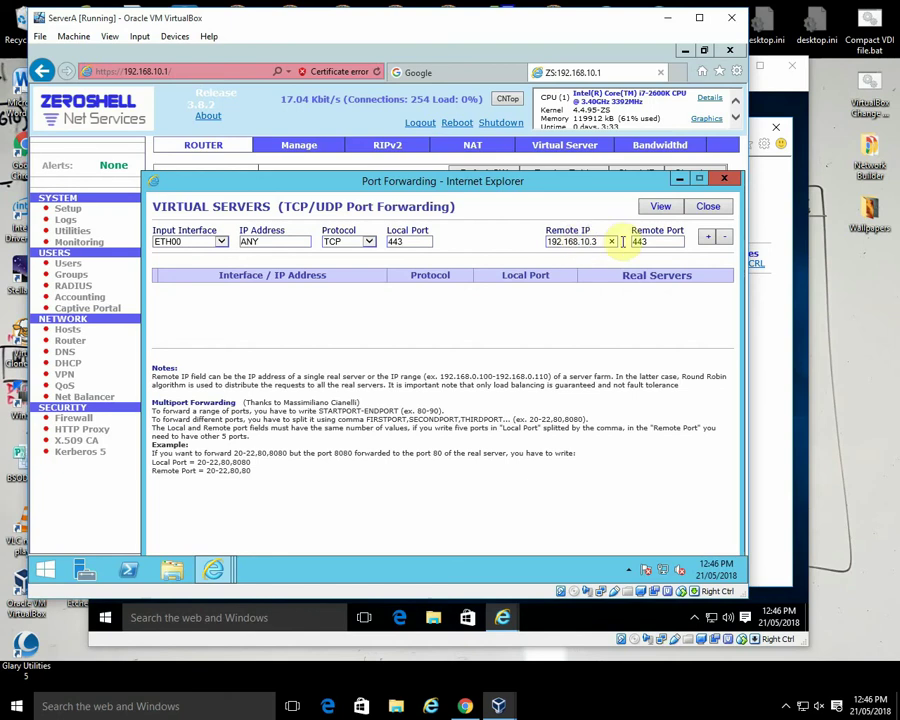
left_click(711, 242)
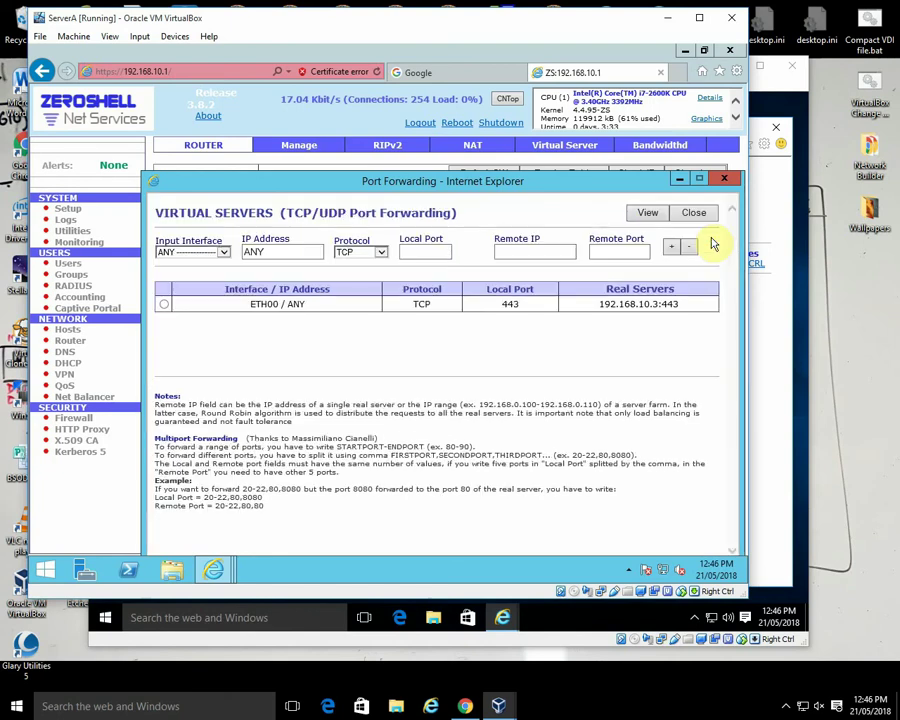
left_click(769, 328)
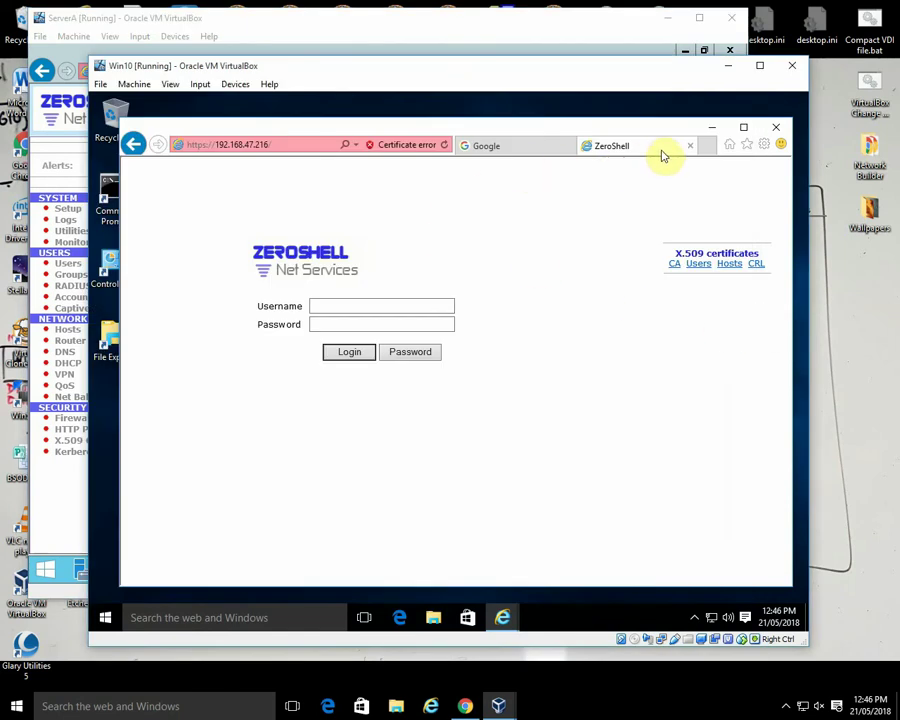
left_click(446, 148)
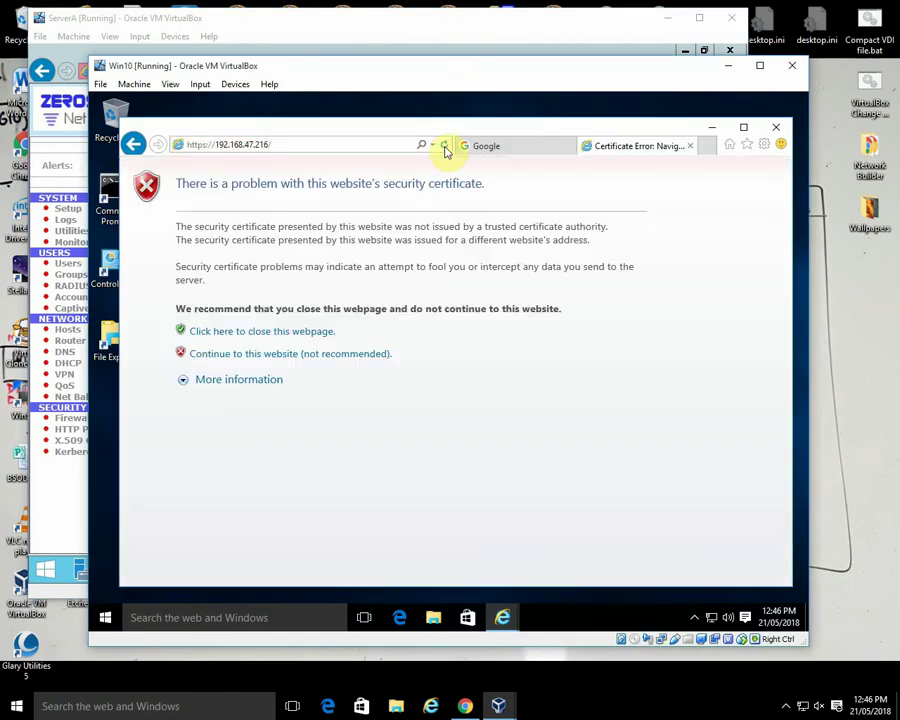
left_click(326, 360)
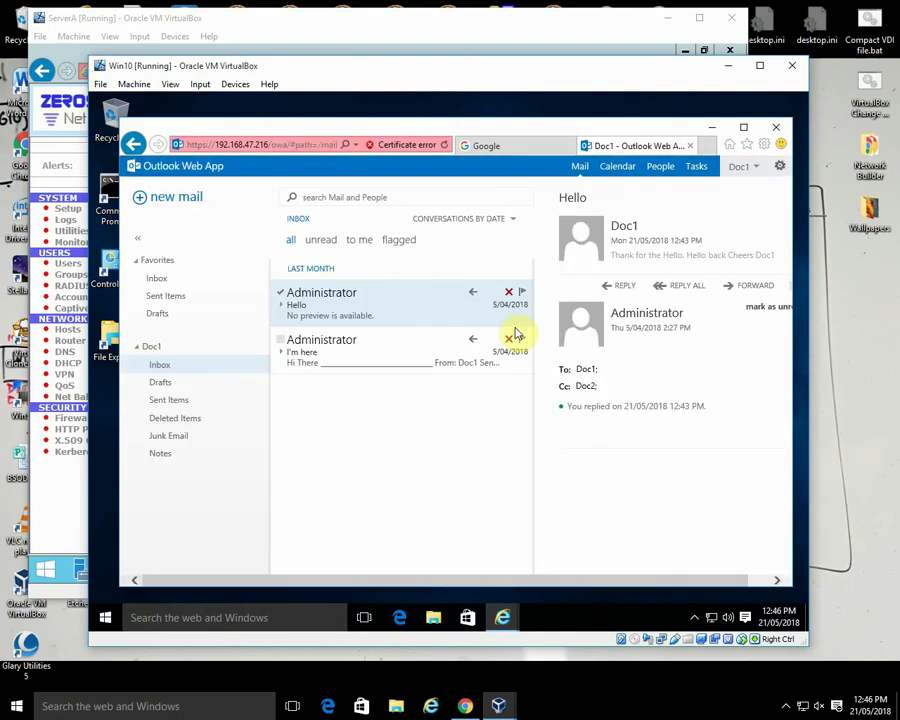
Sign out of Outlook Web App and close Internet Explorer with all its tabs.
left_click(745, 168)
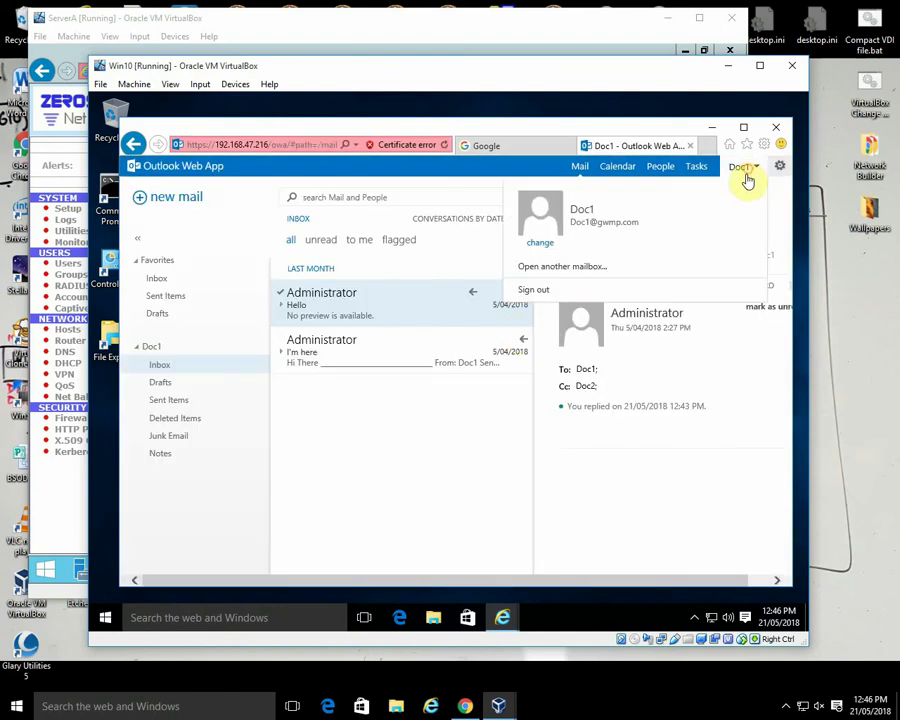
left_click(540, 291)
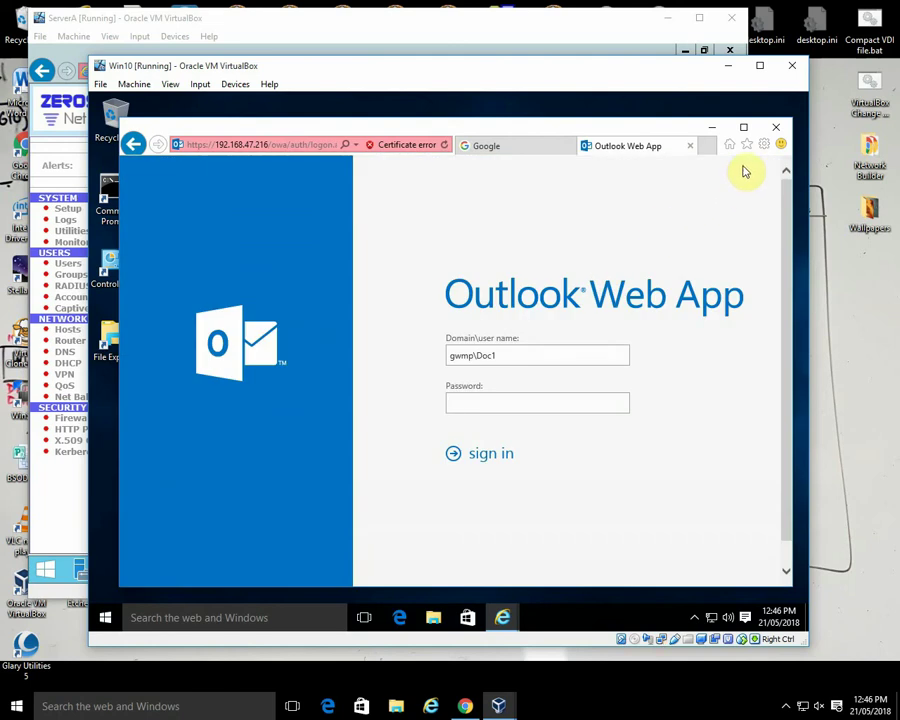
left_click(776, 127)
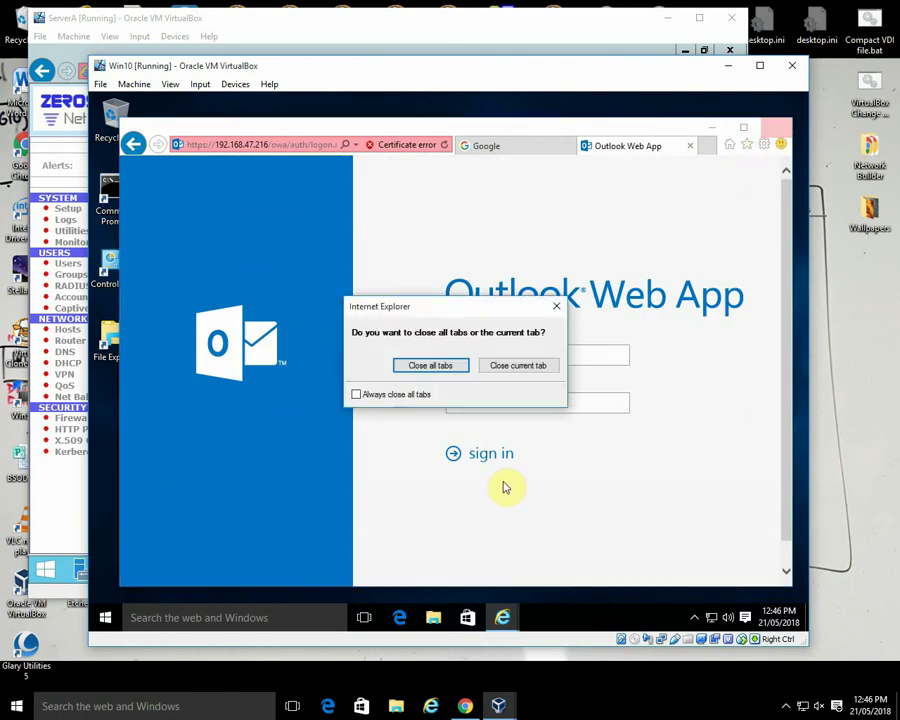
left_click(444, 368)
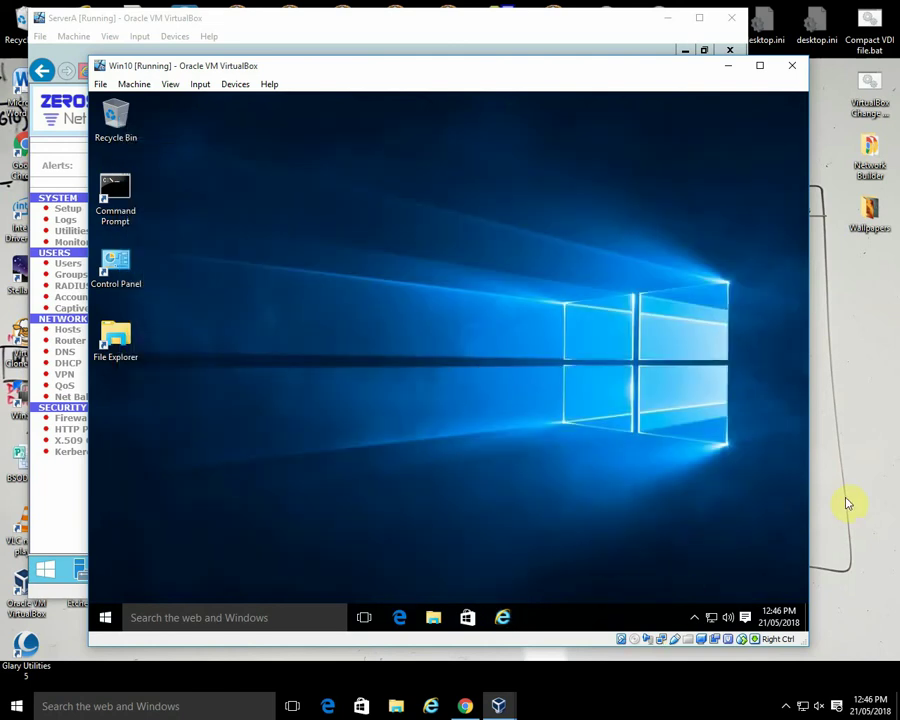
left_click(835, 506)
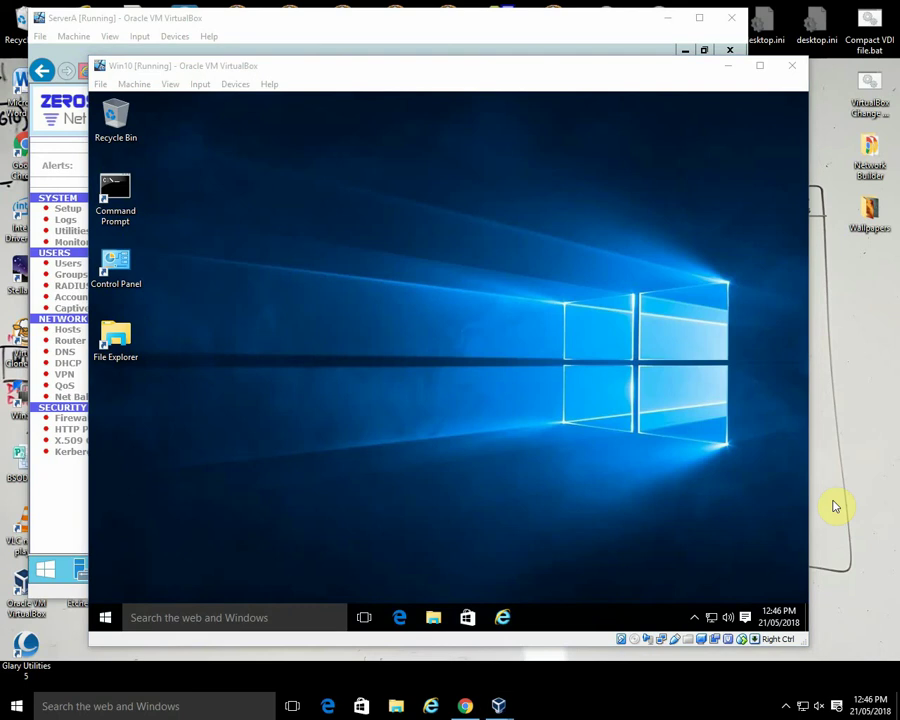